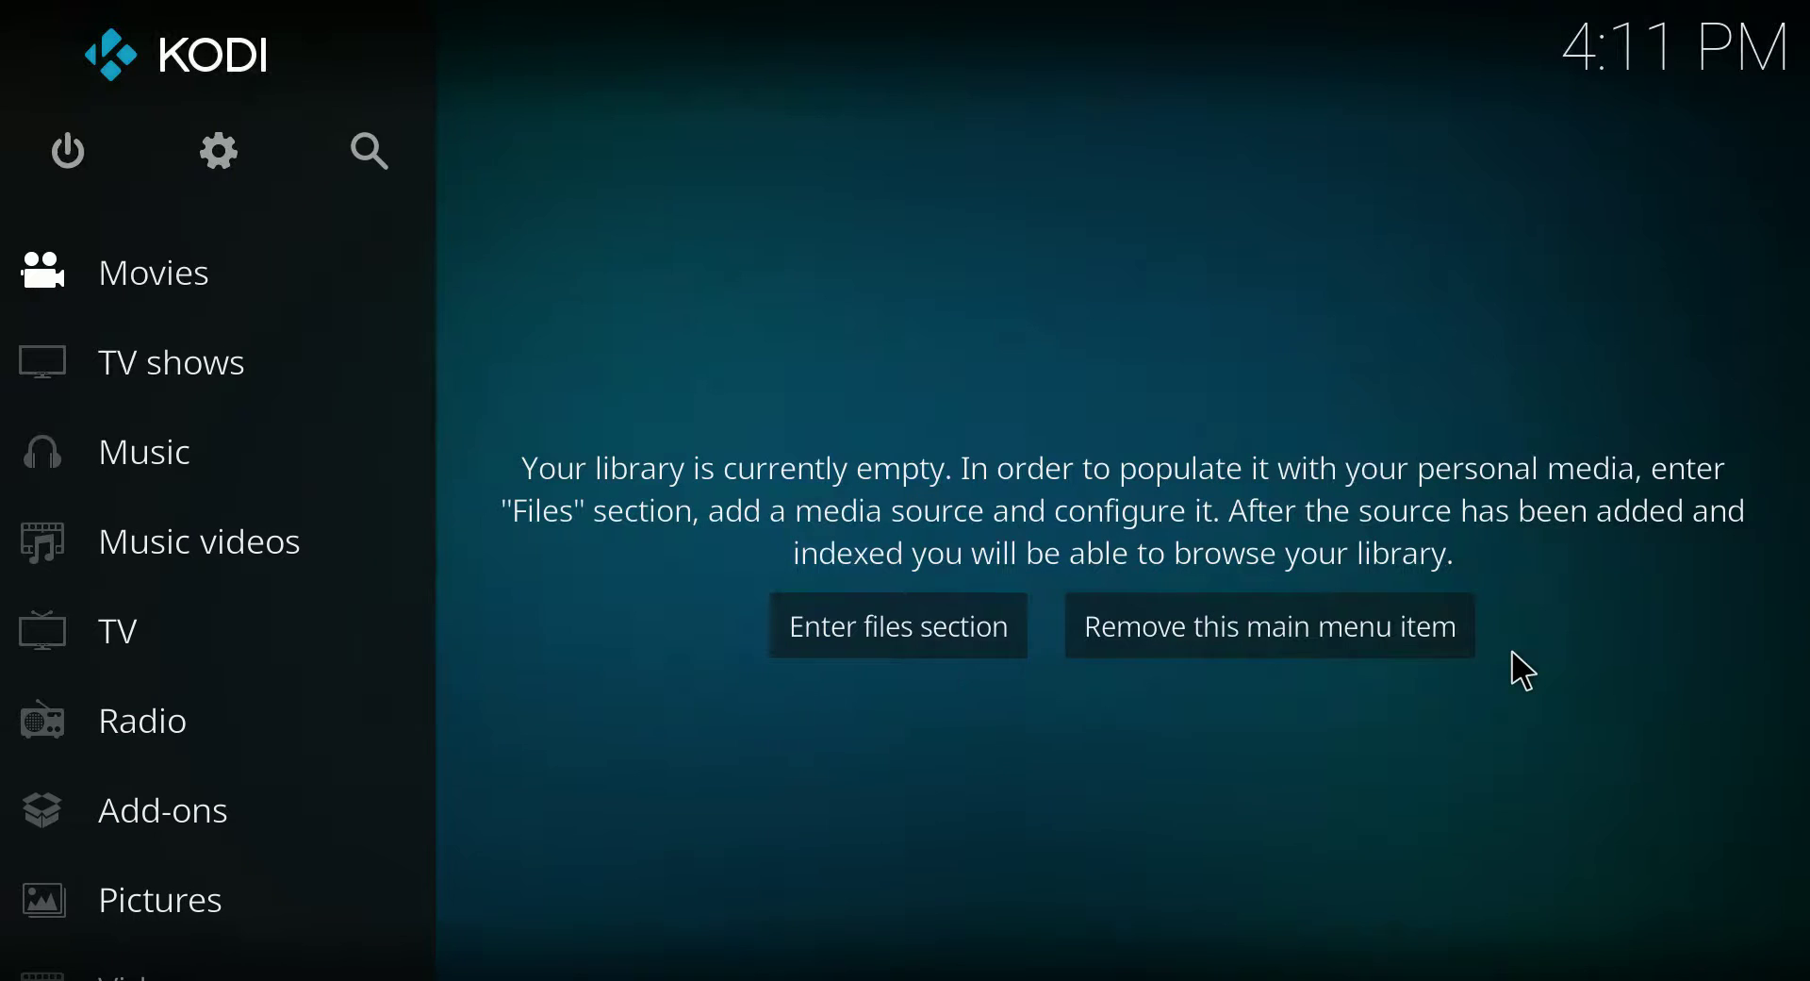
Open the file manager from the system settings and start adding a new file source
click(222, 152)
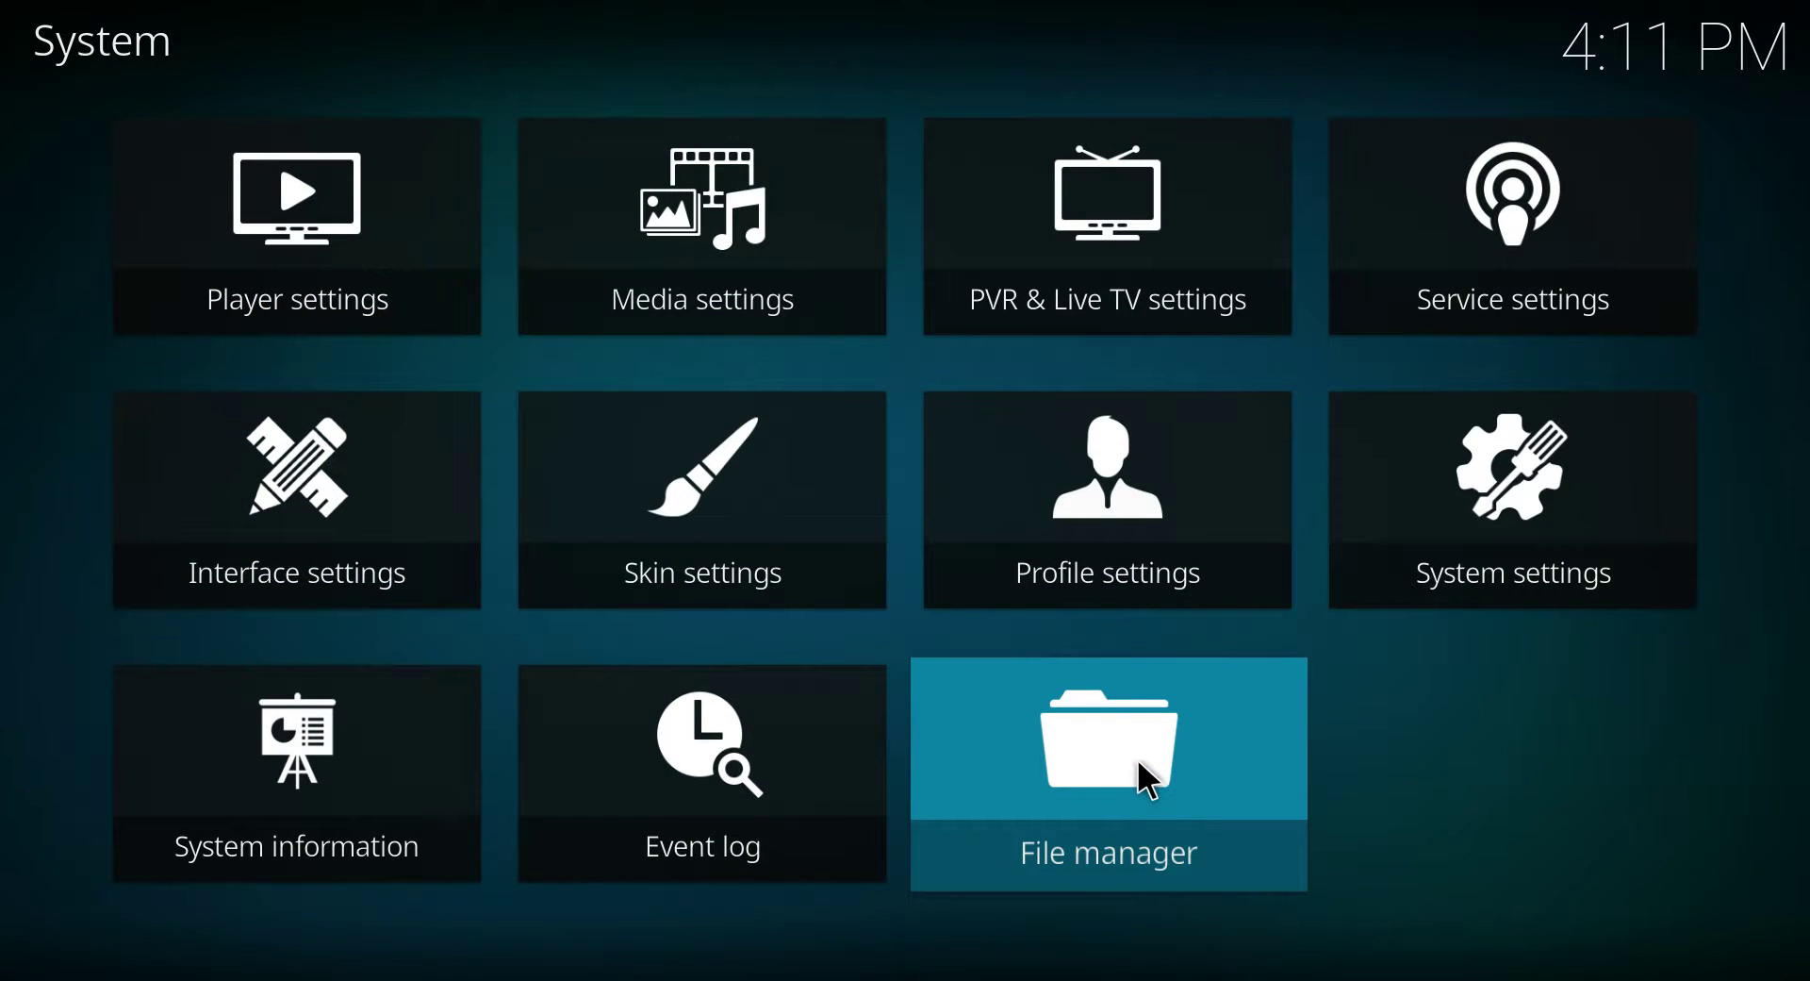
click(1143, 779)
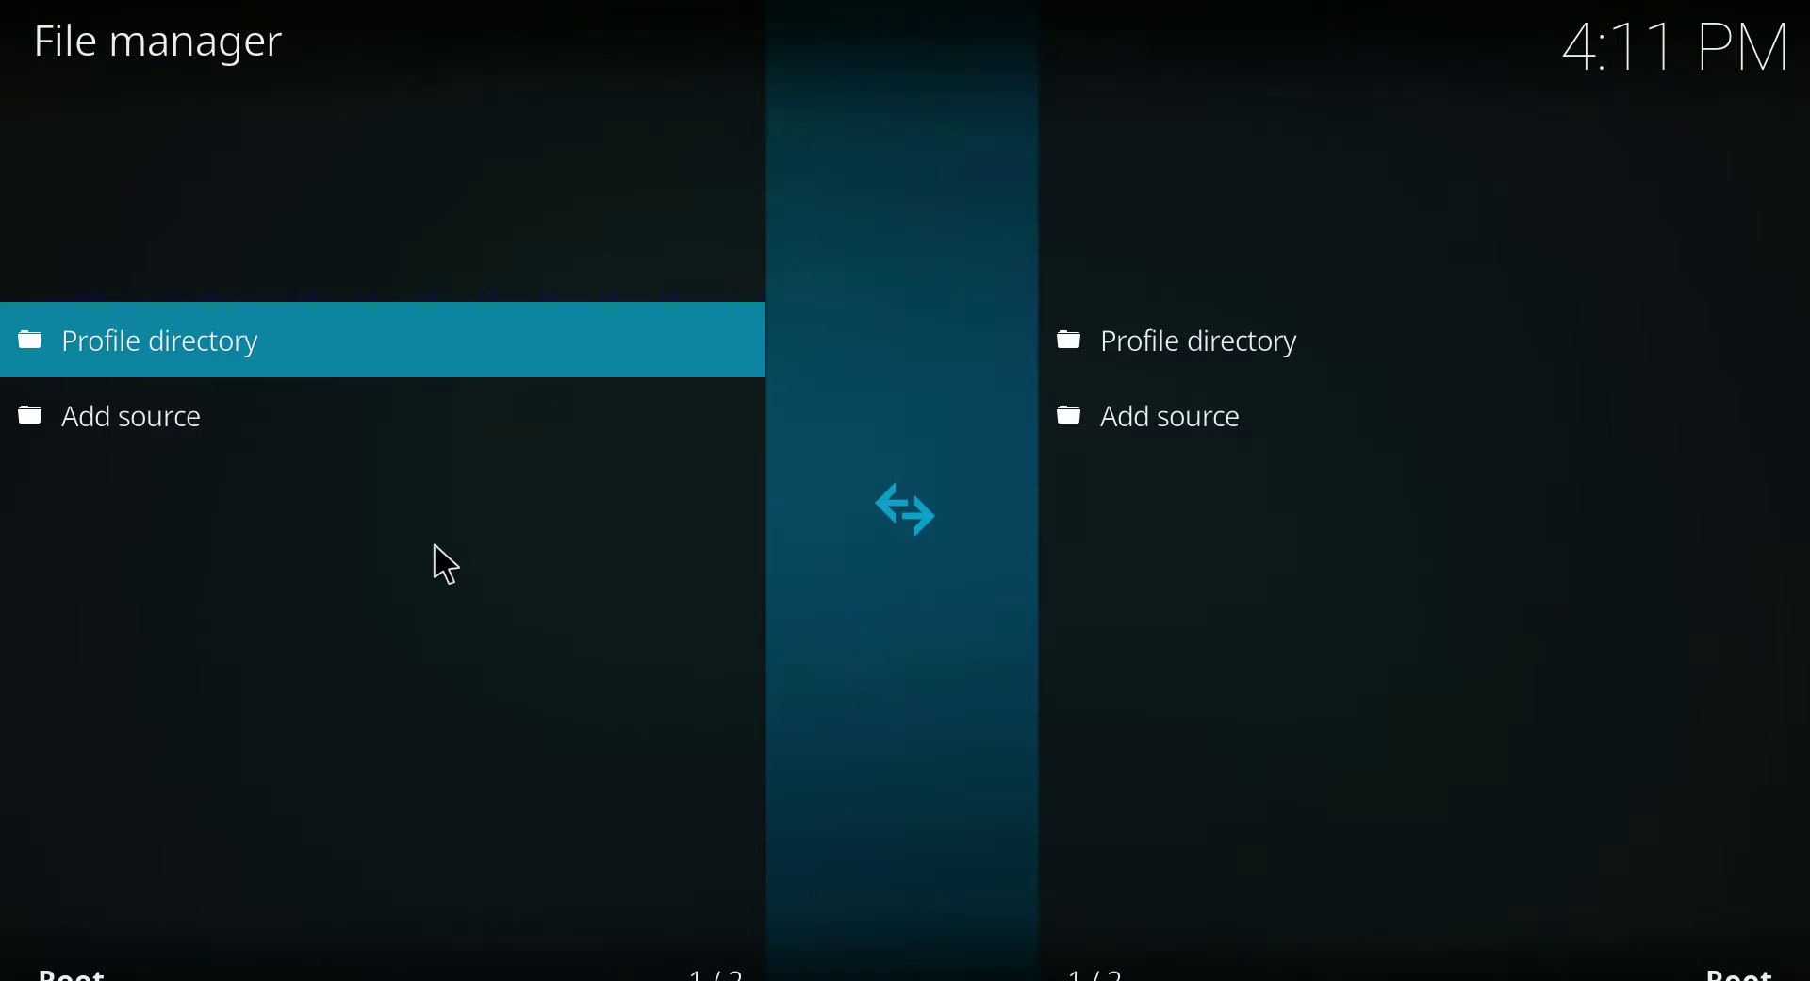
click(118, 419)
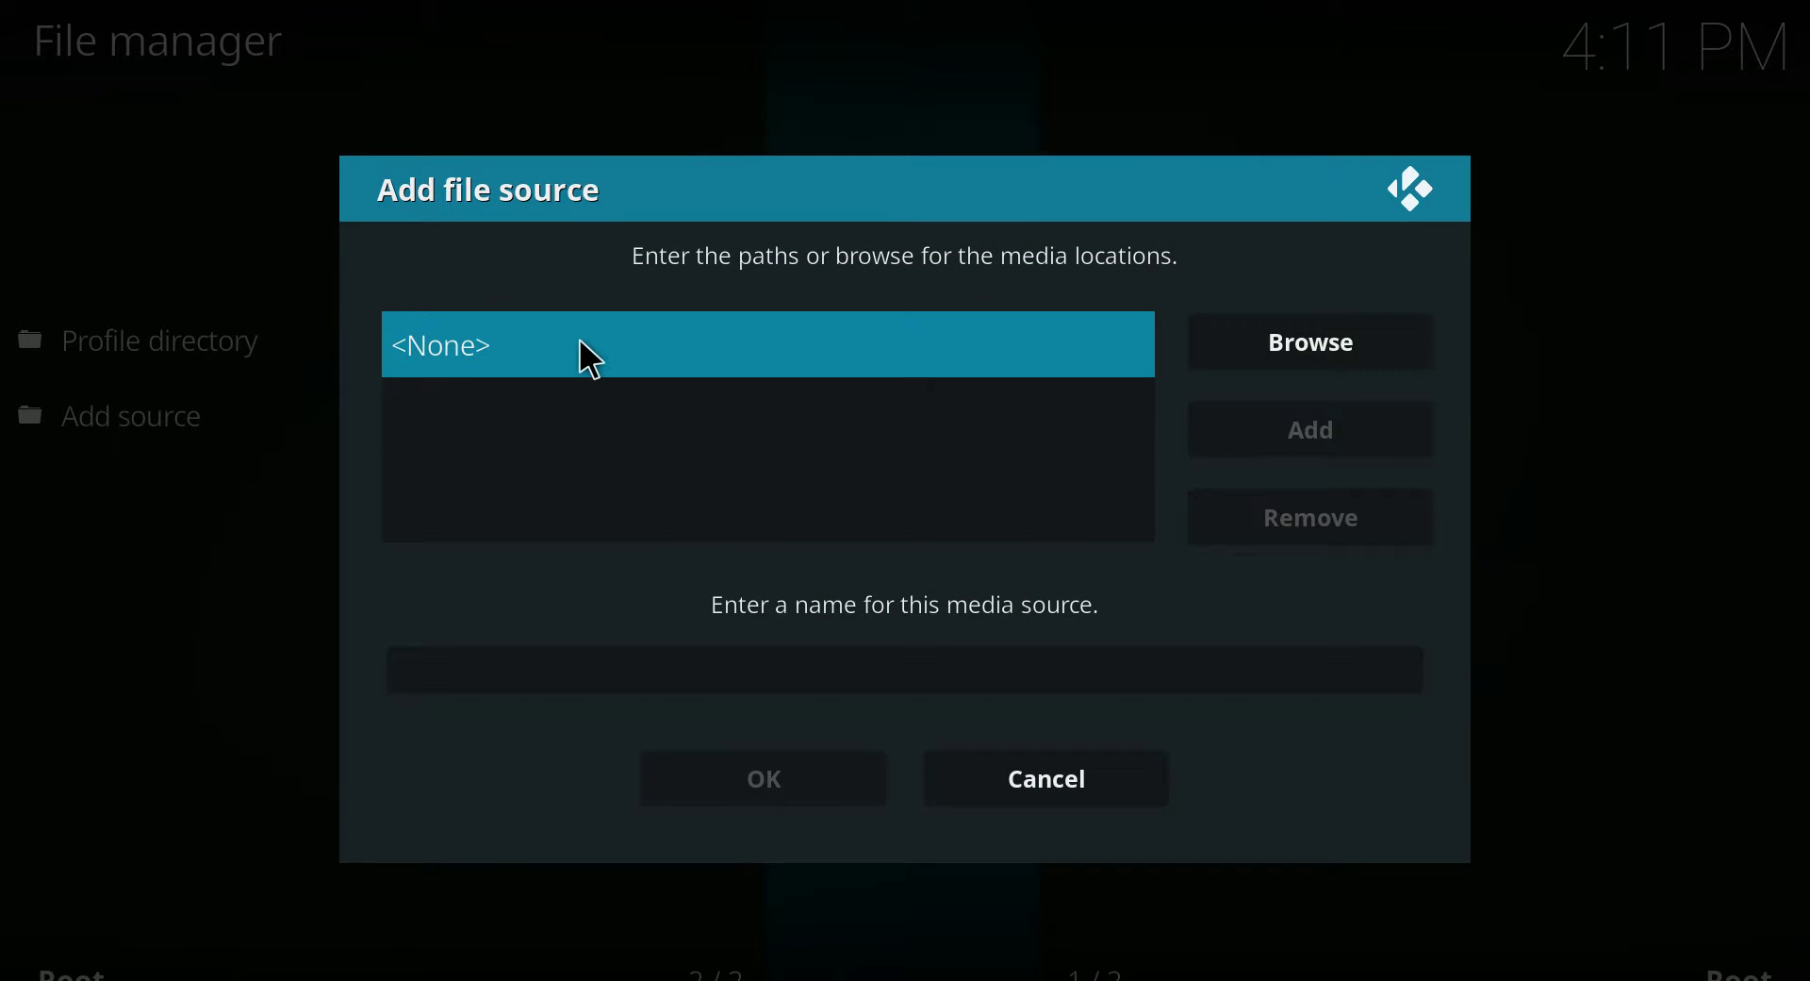
click(582, 346)
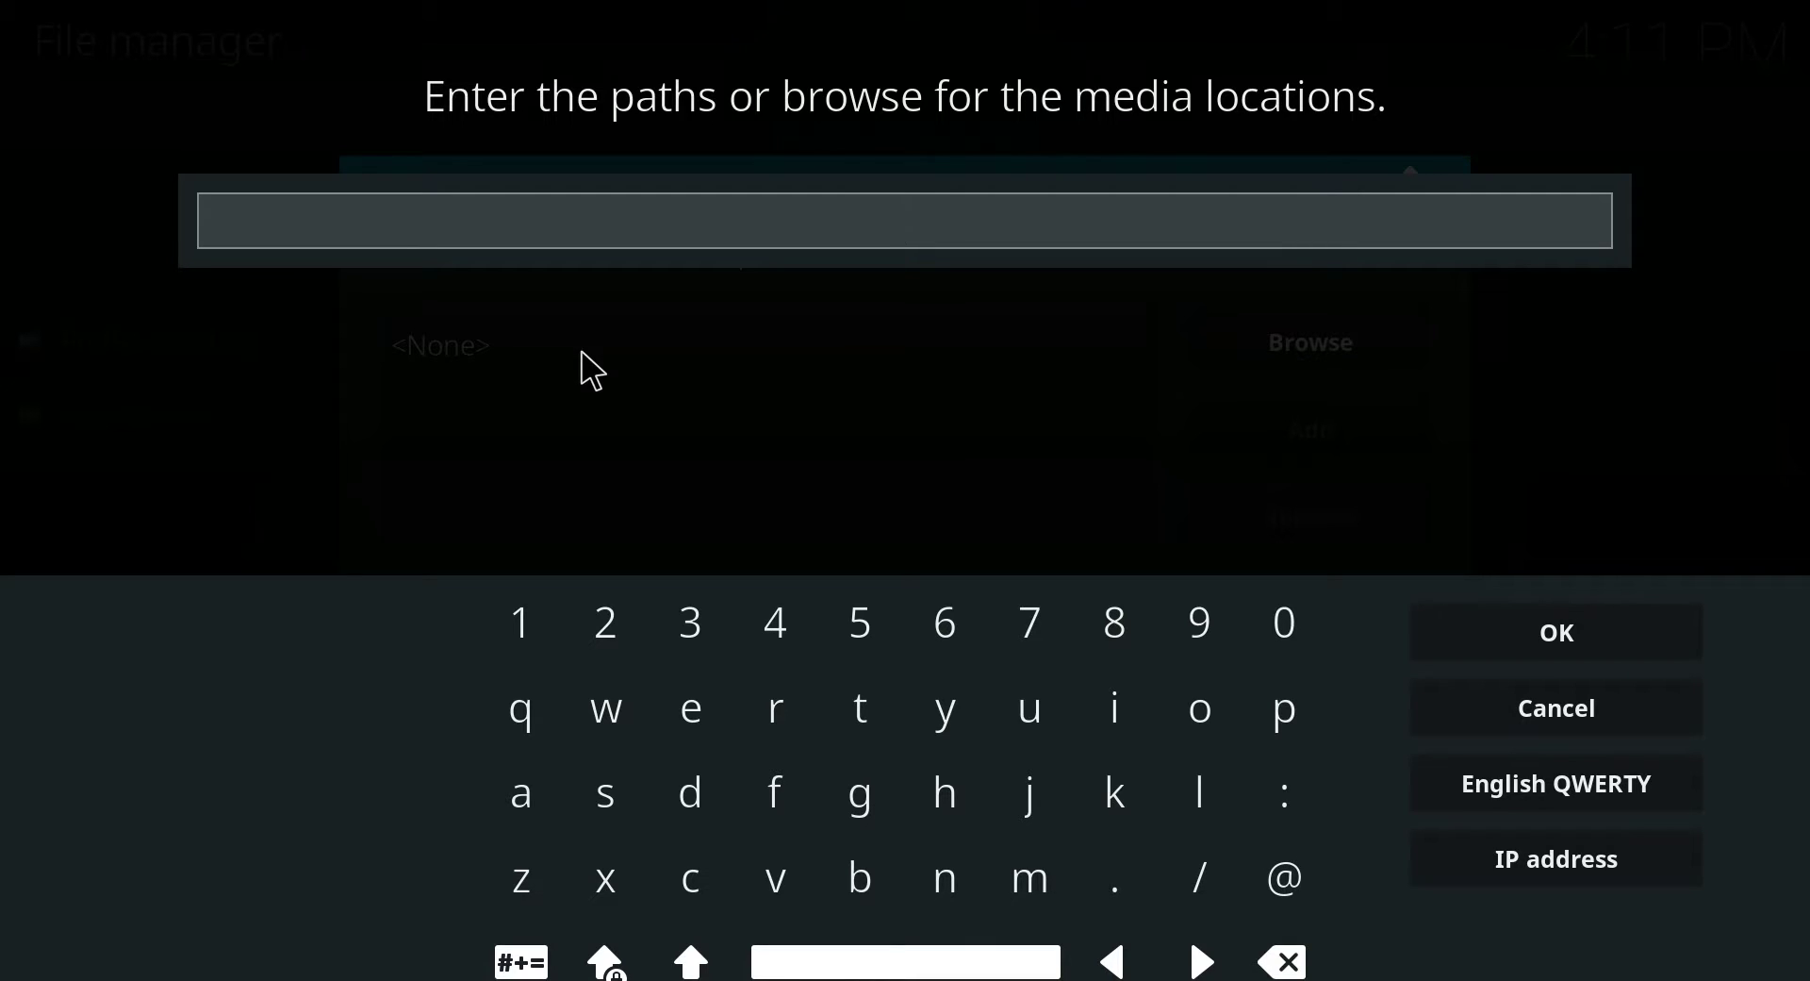
text(http:)
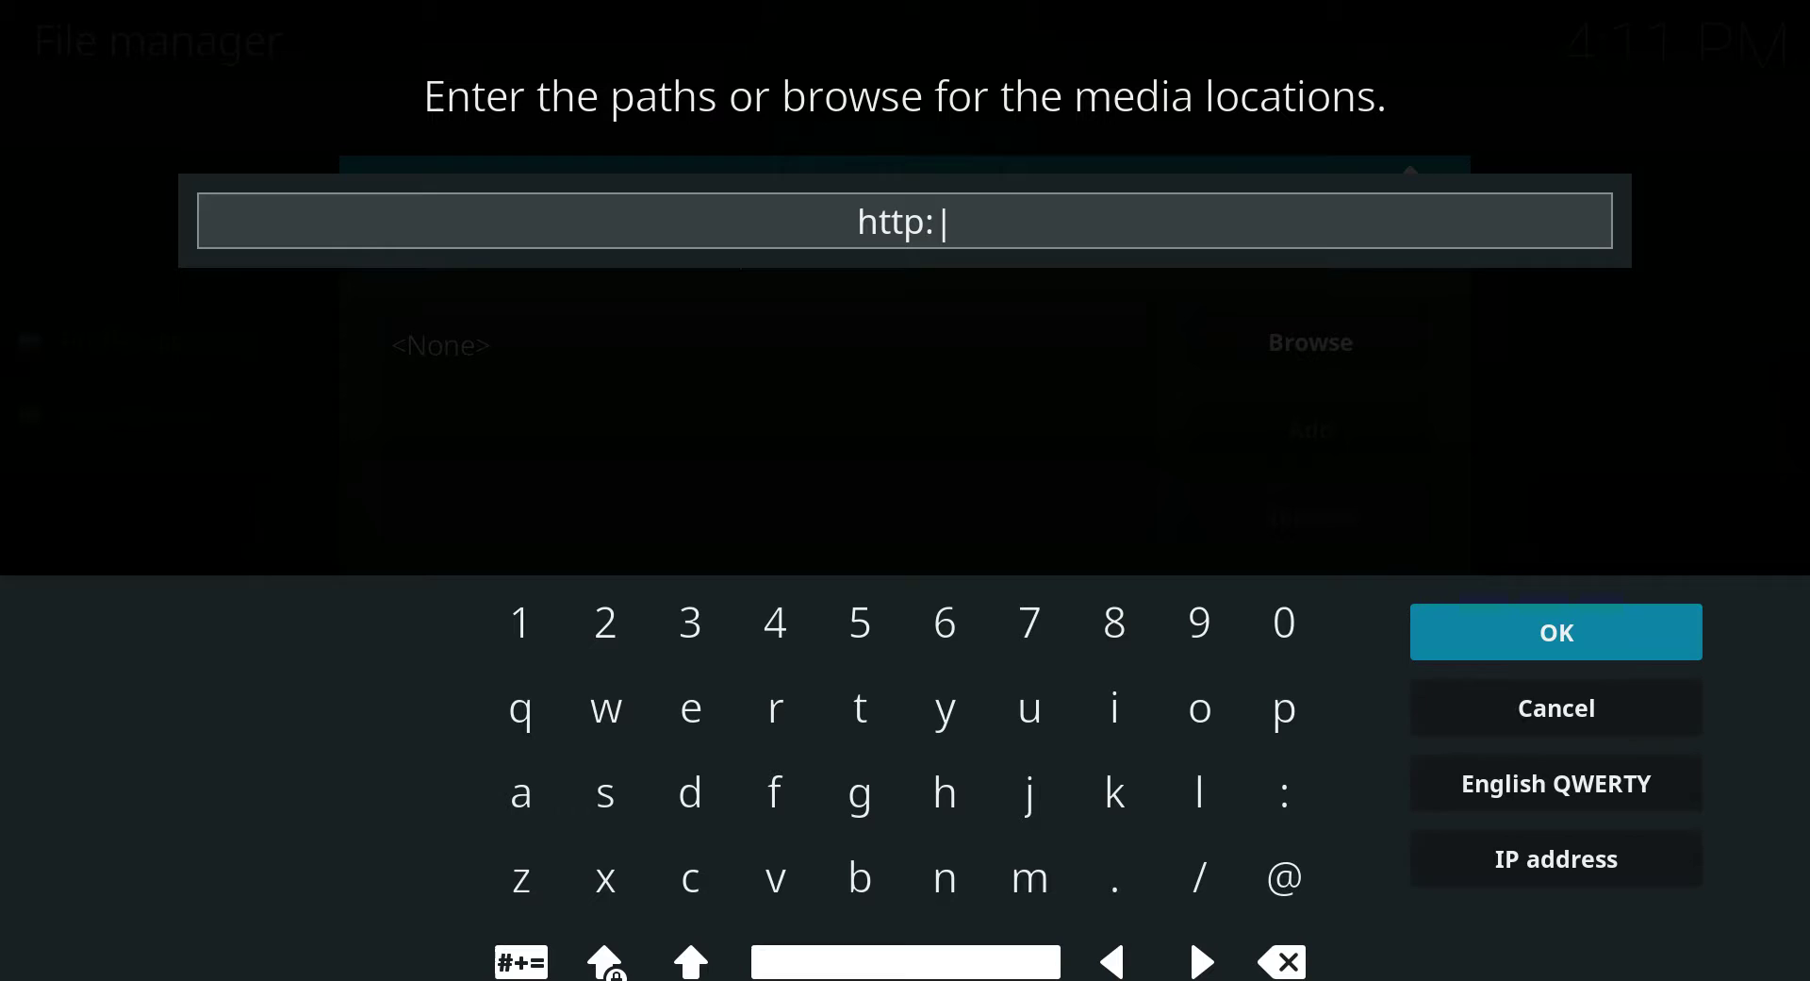
text(//ja)
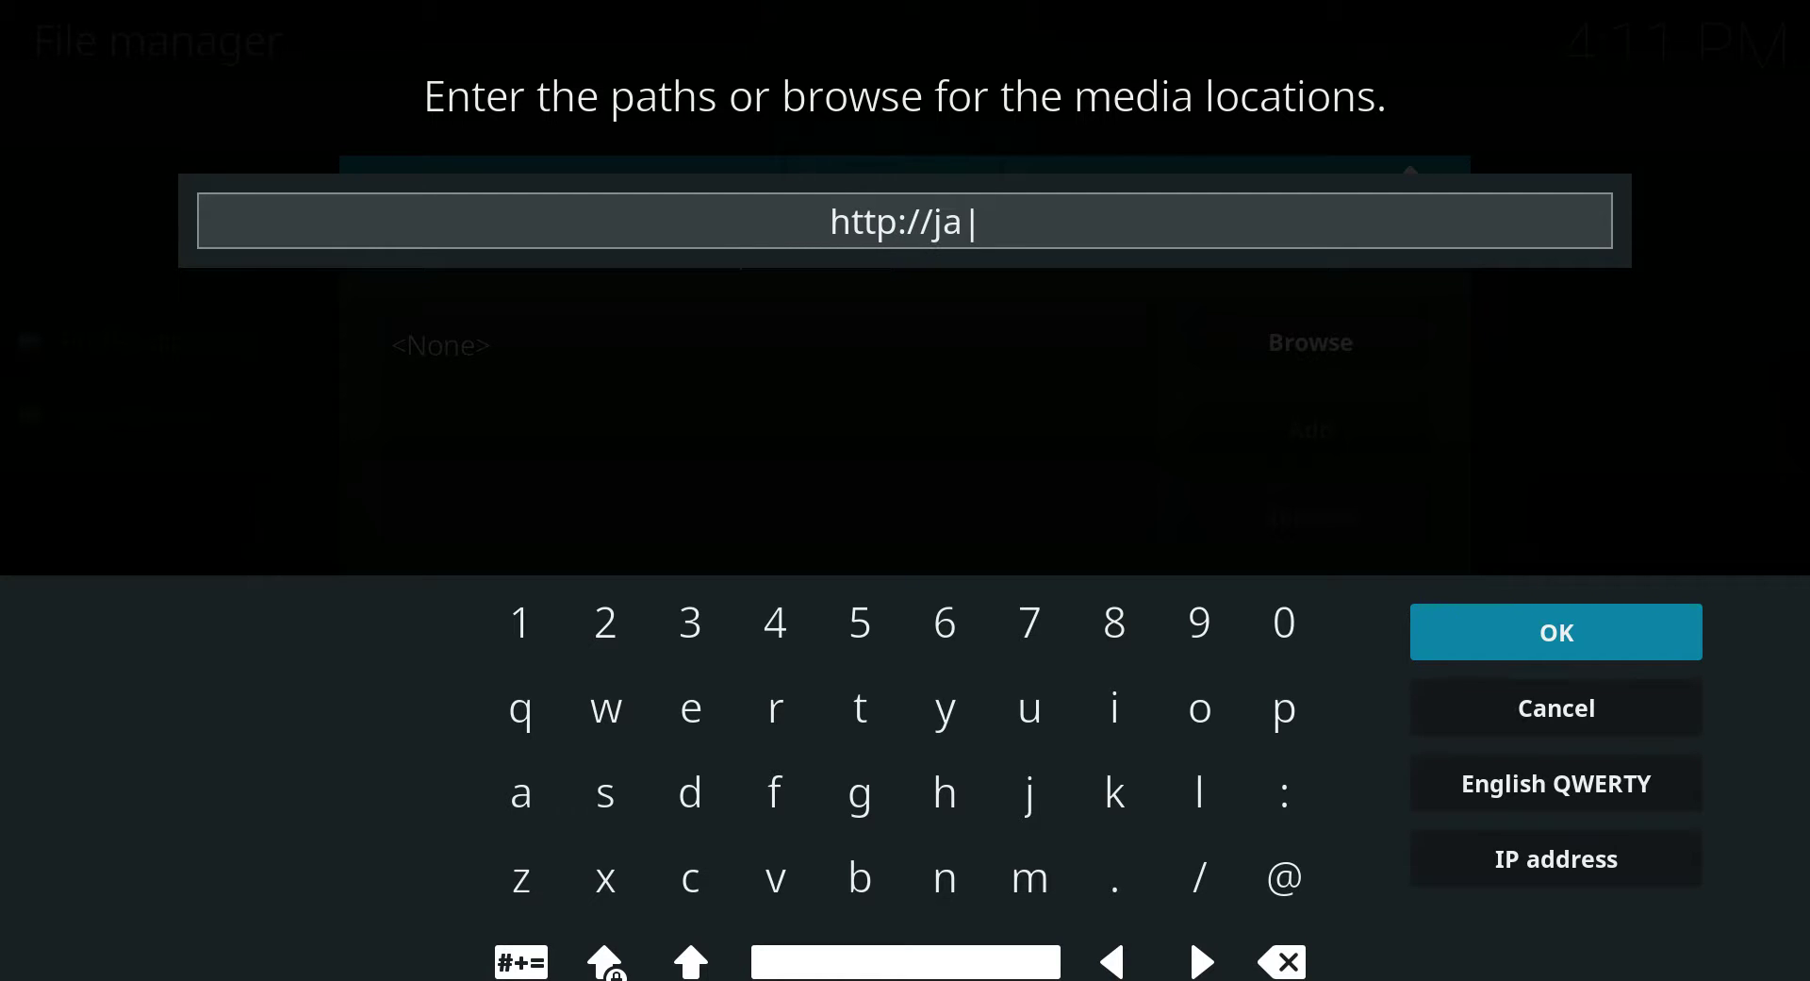
text(y)
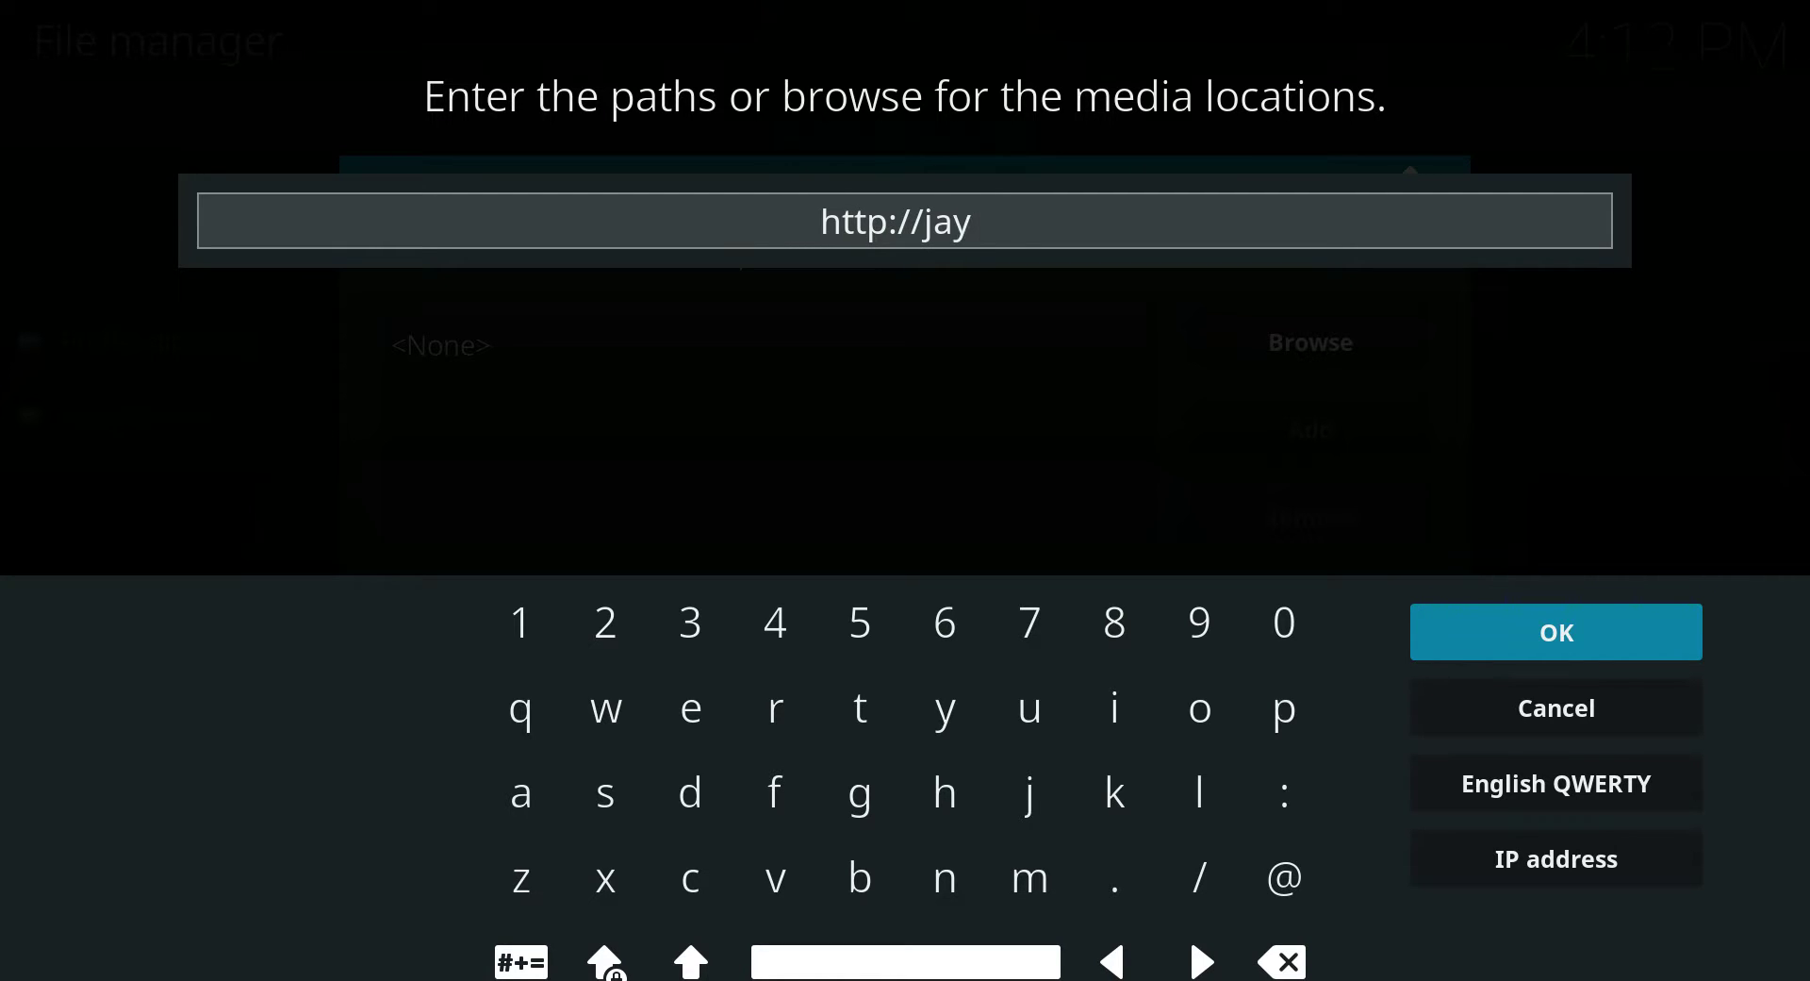
text(hawkme)
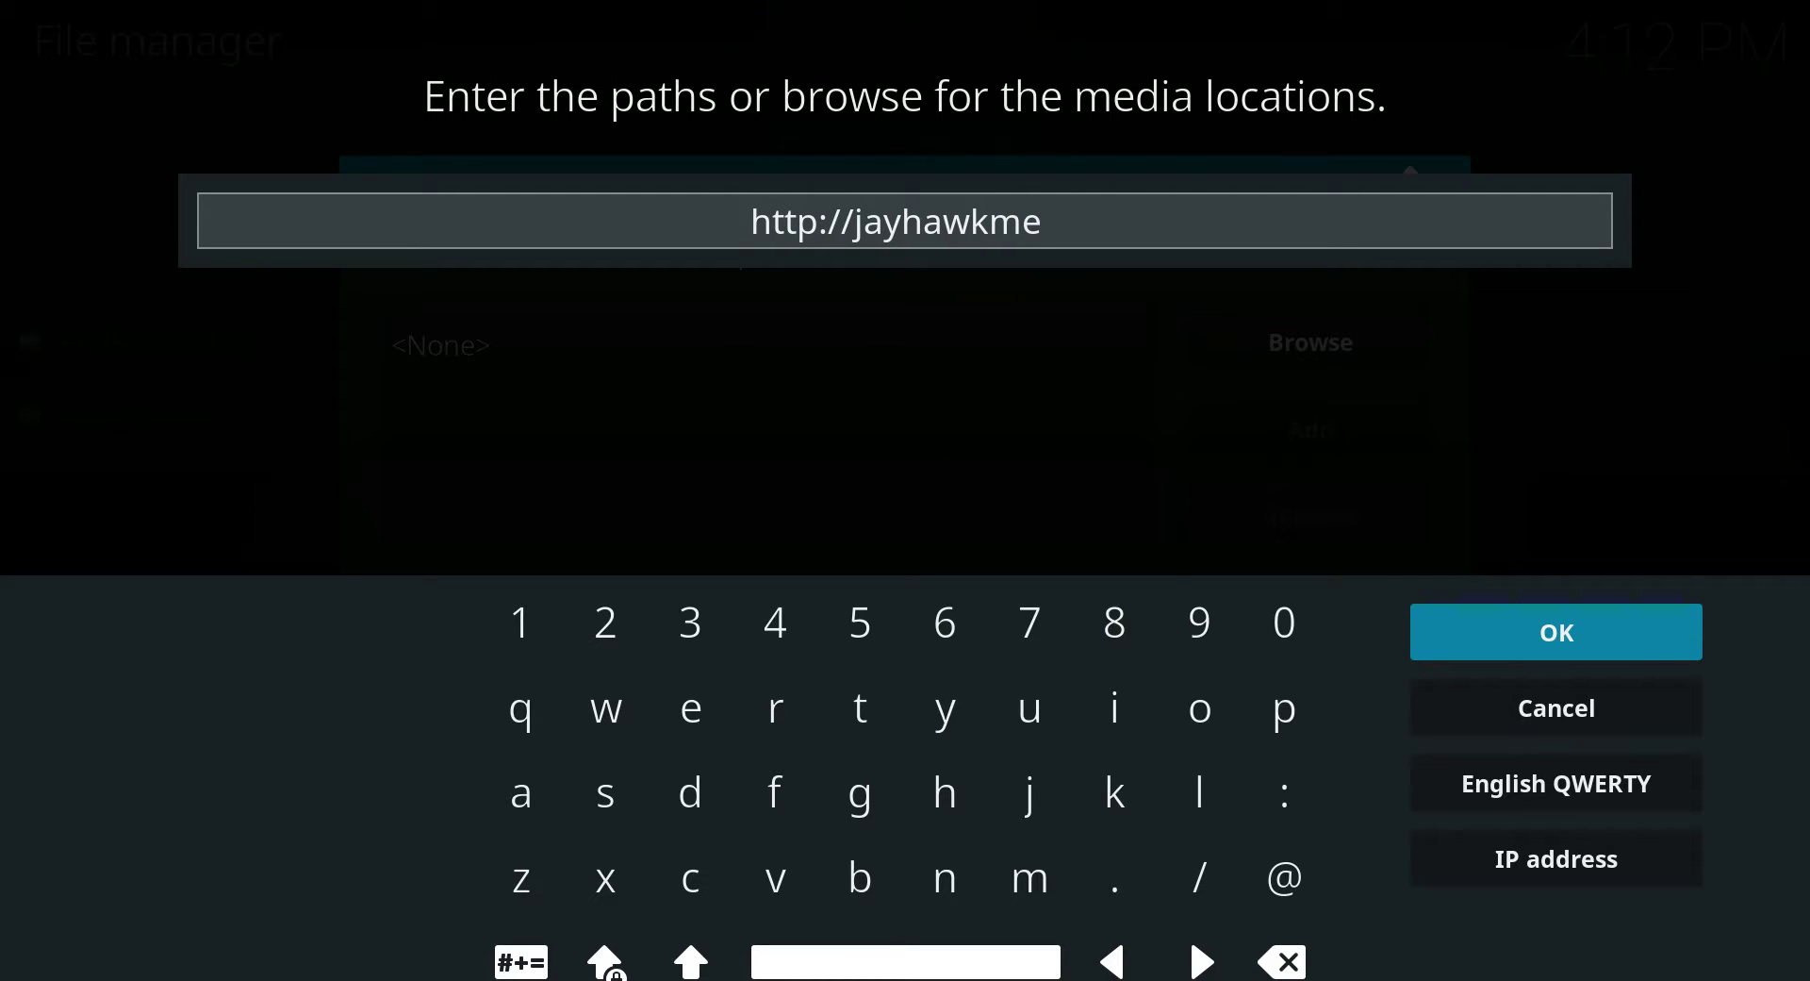
text(dia)
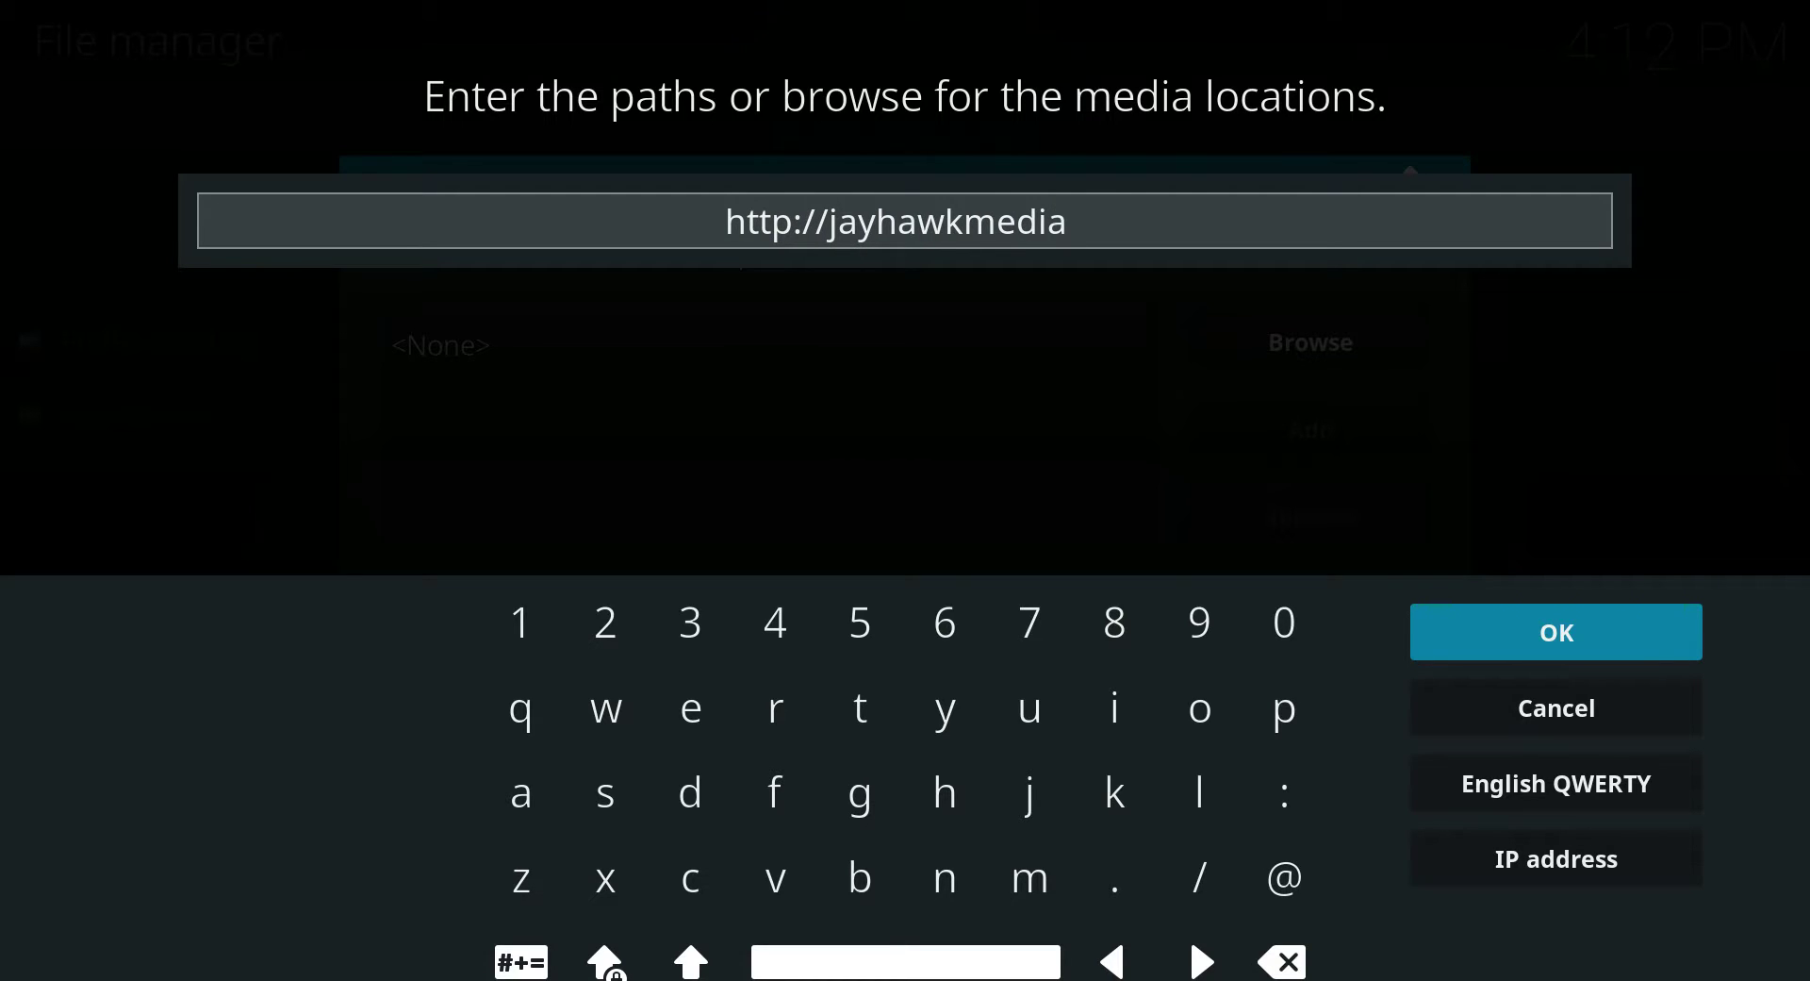
text(.c)
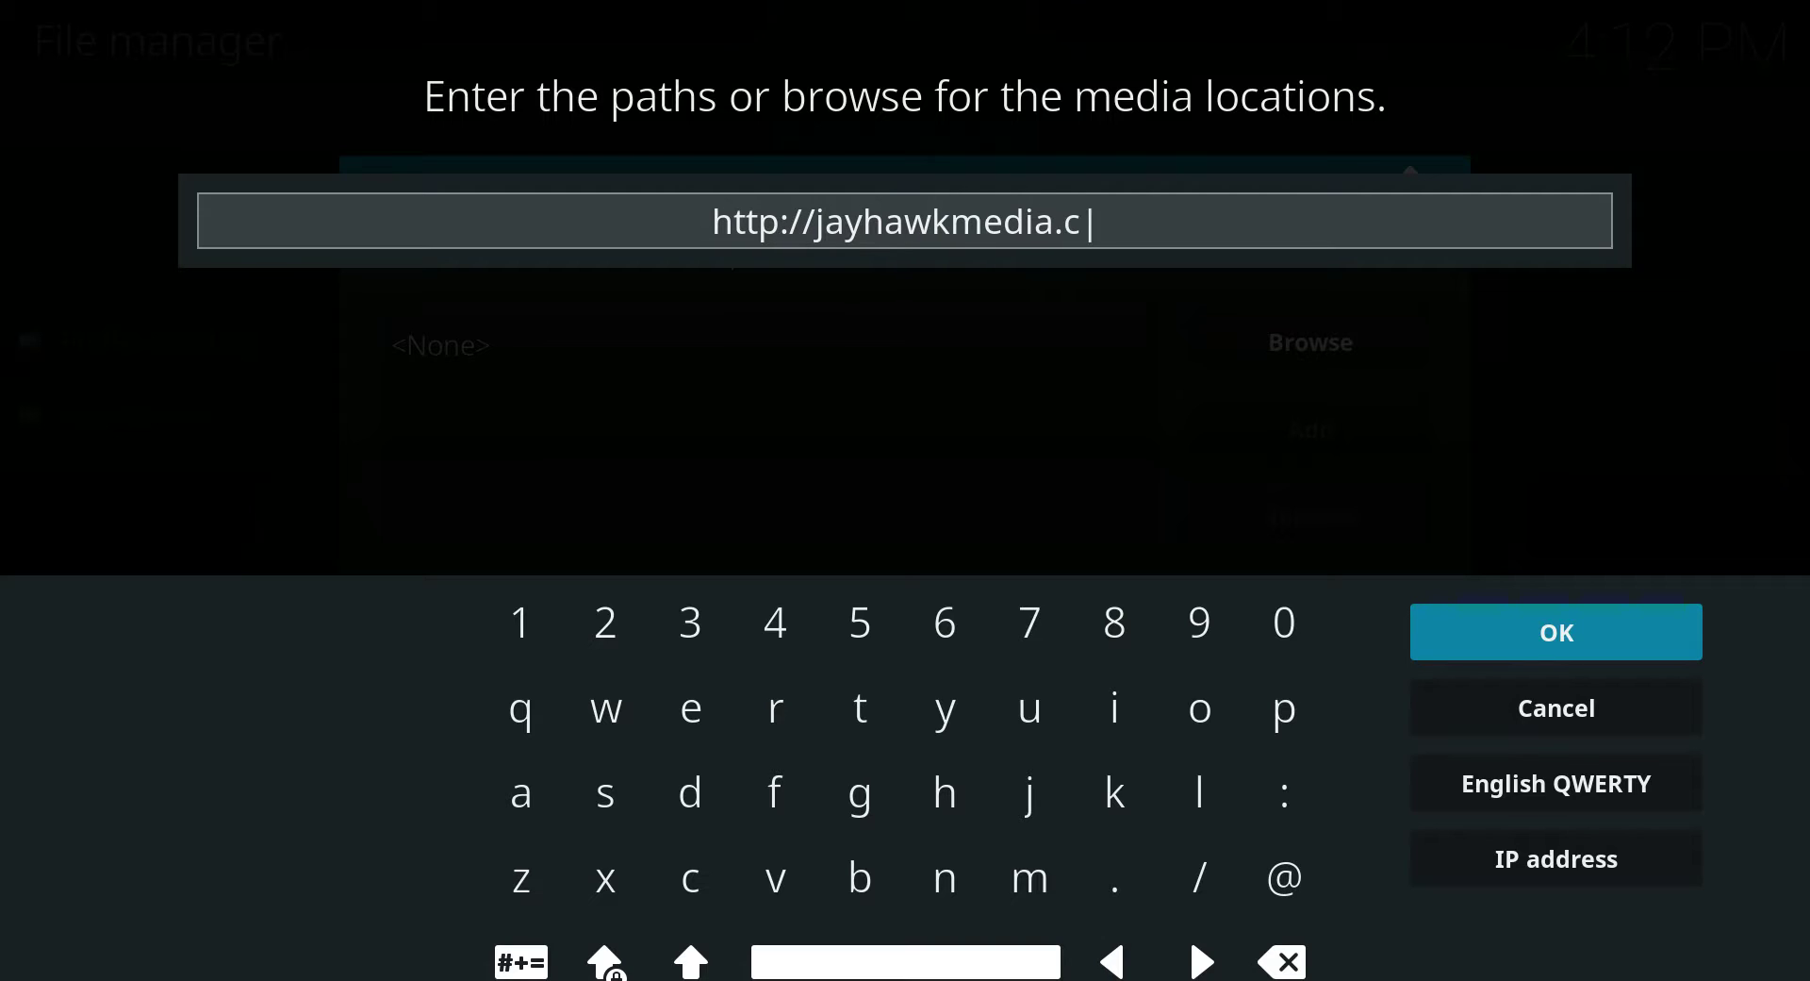
key(BackSpace)
text(org)
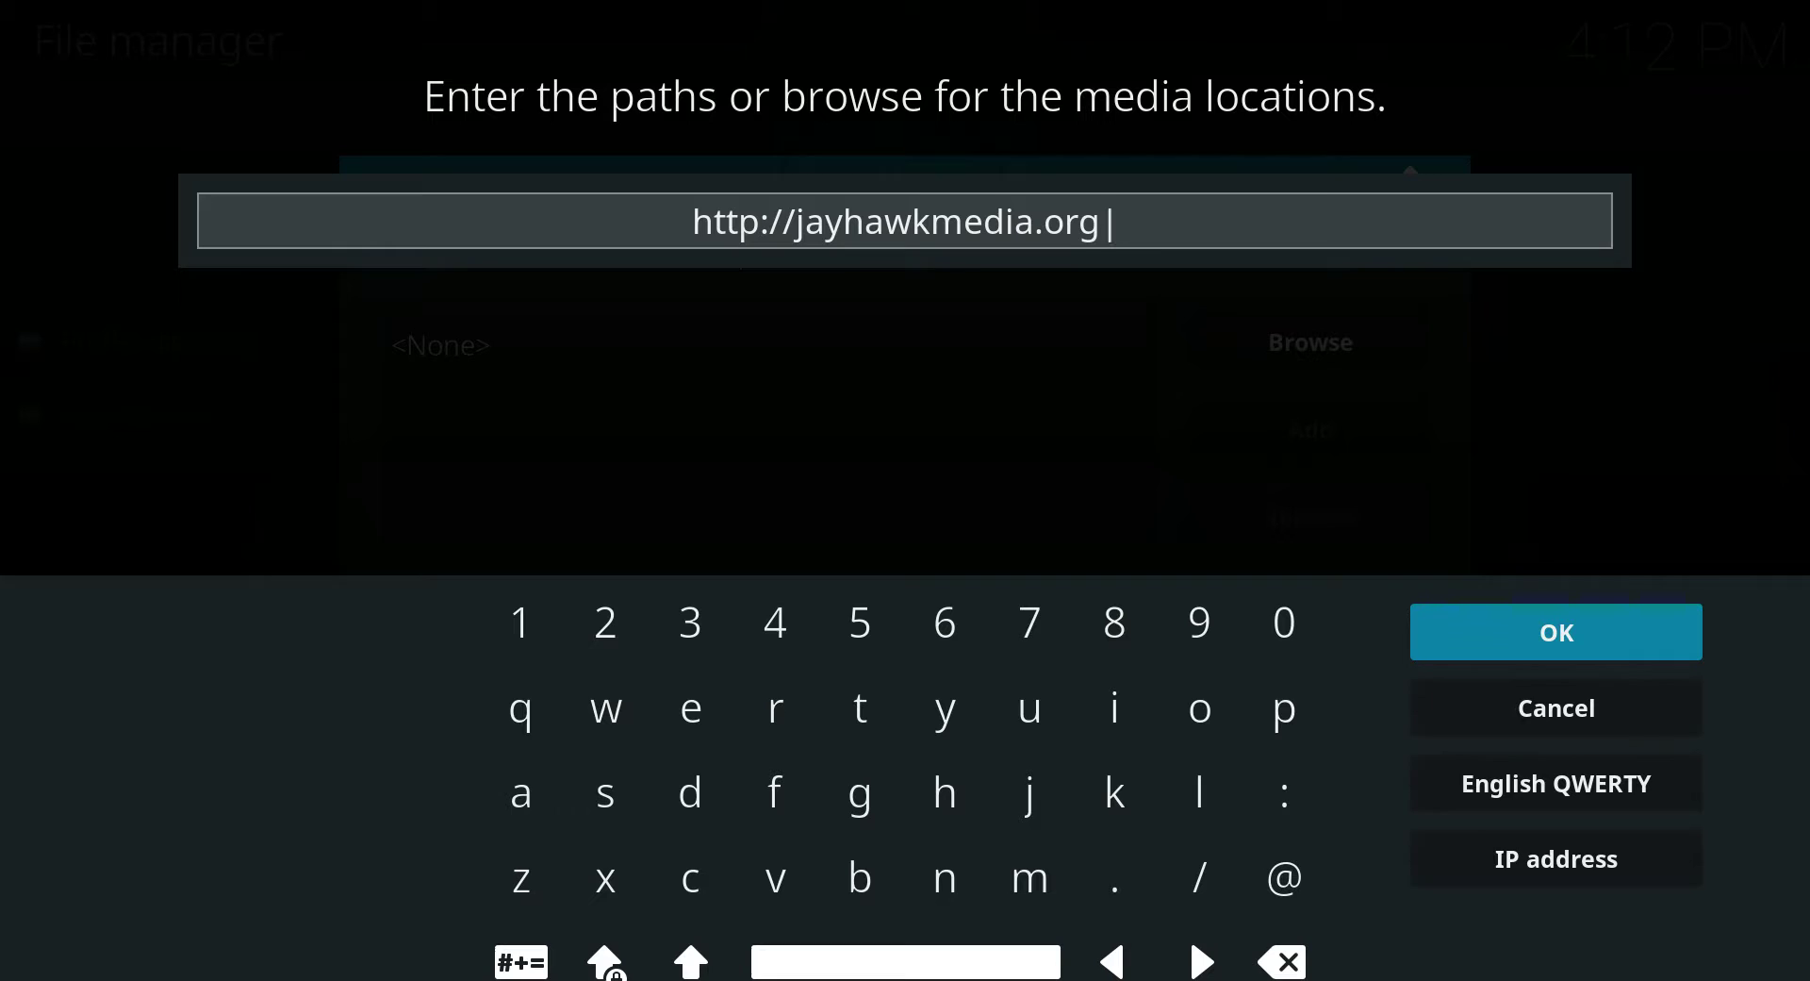
text(/)
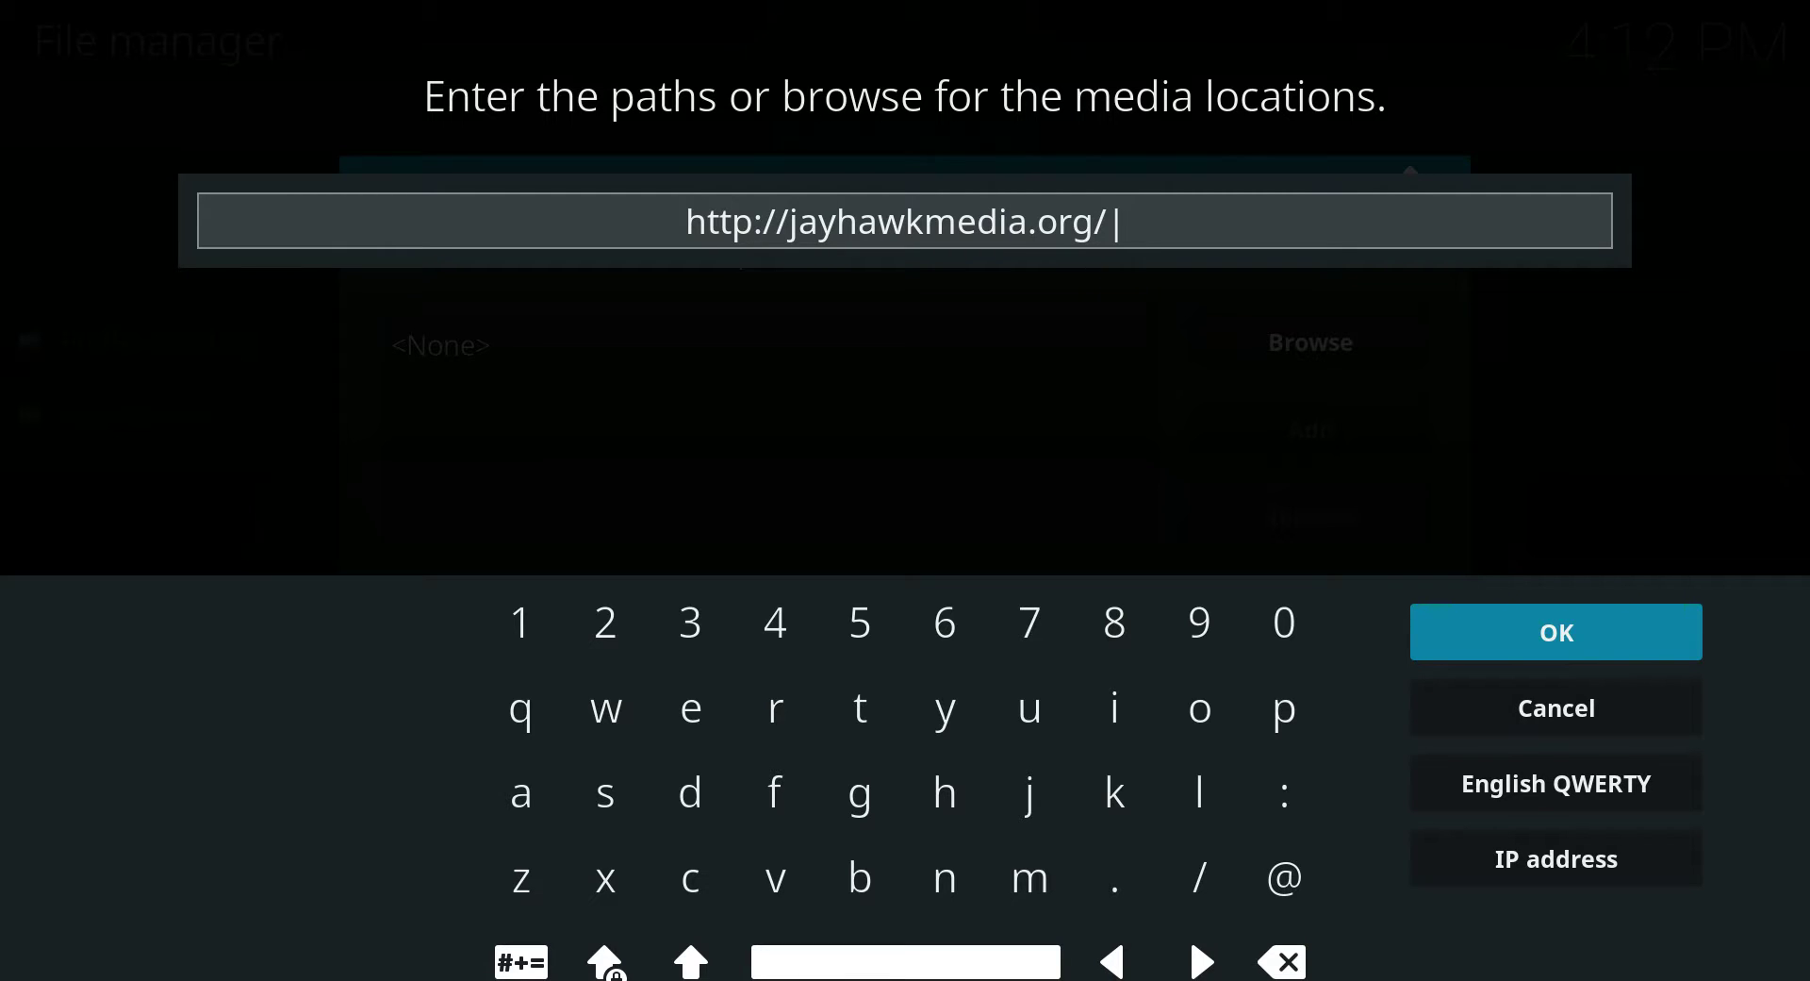
text(koki)
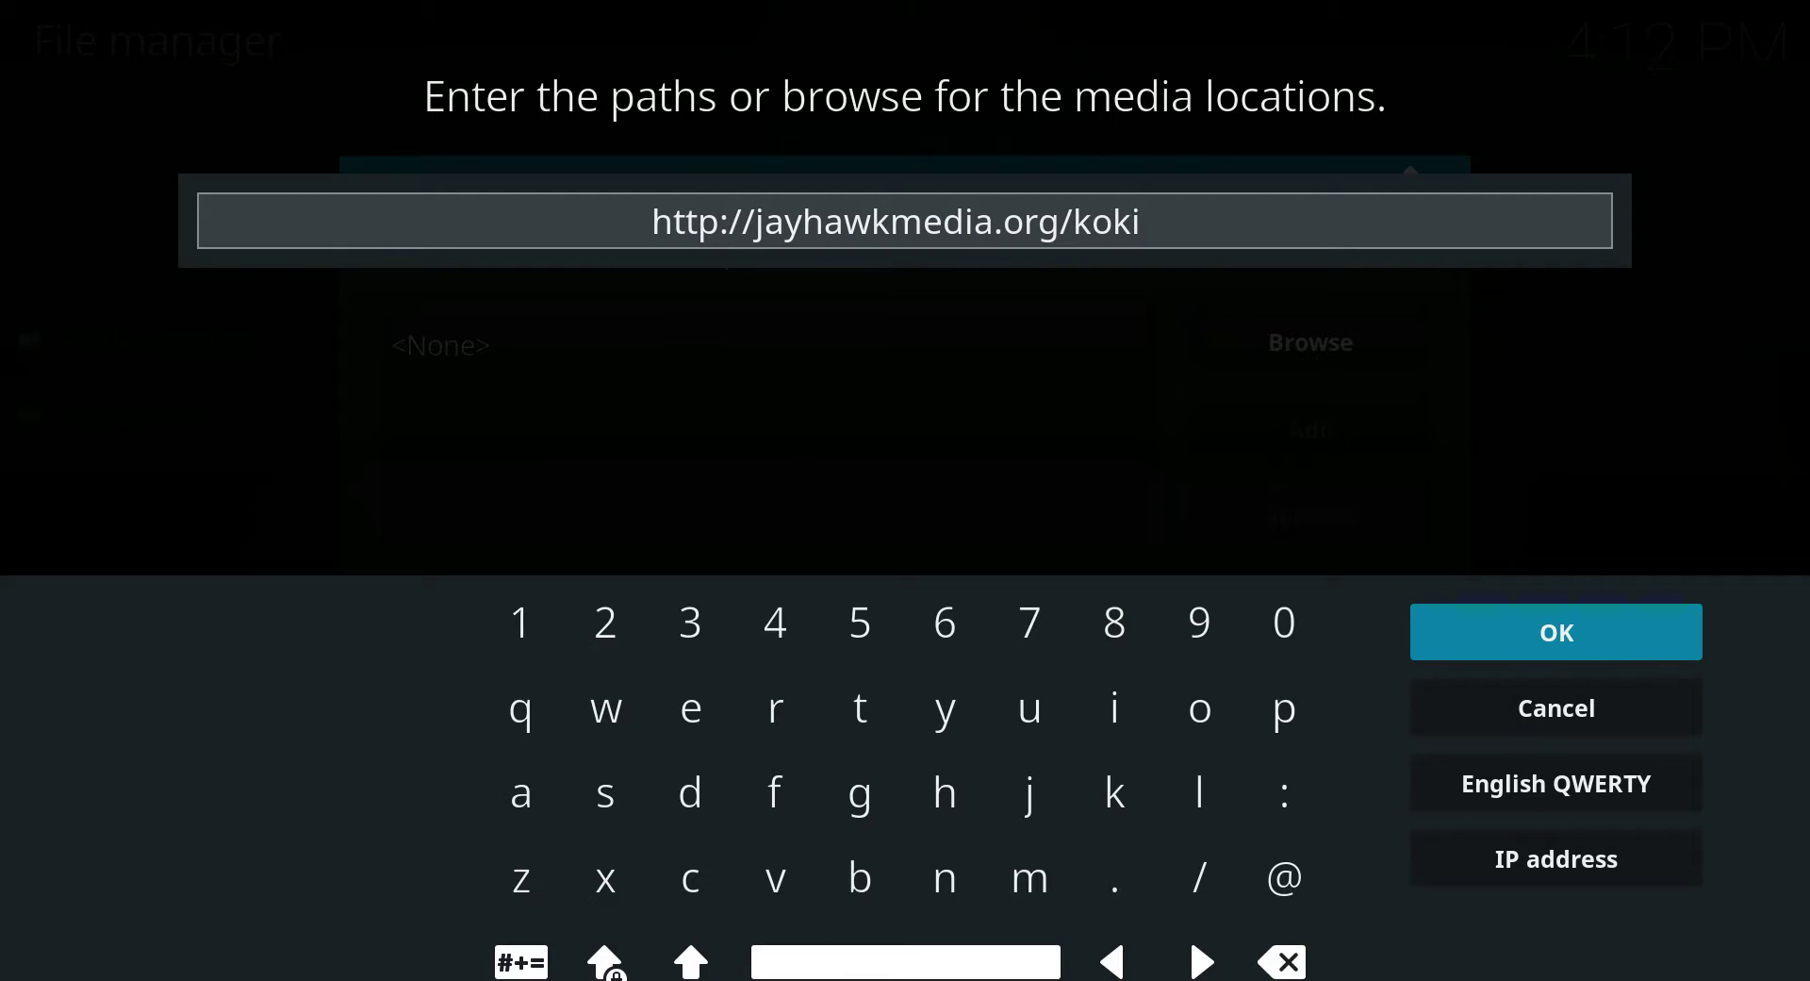
key(BackSpace)
key(BackSpace)
text(di)
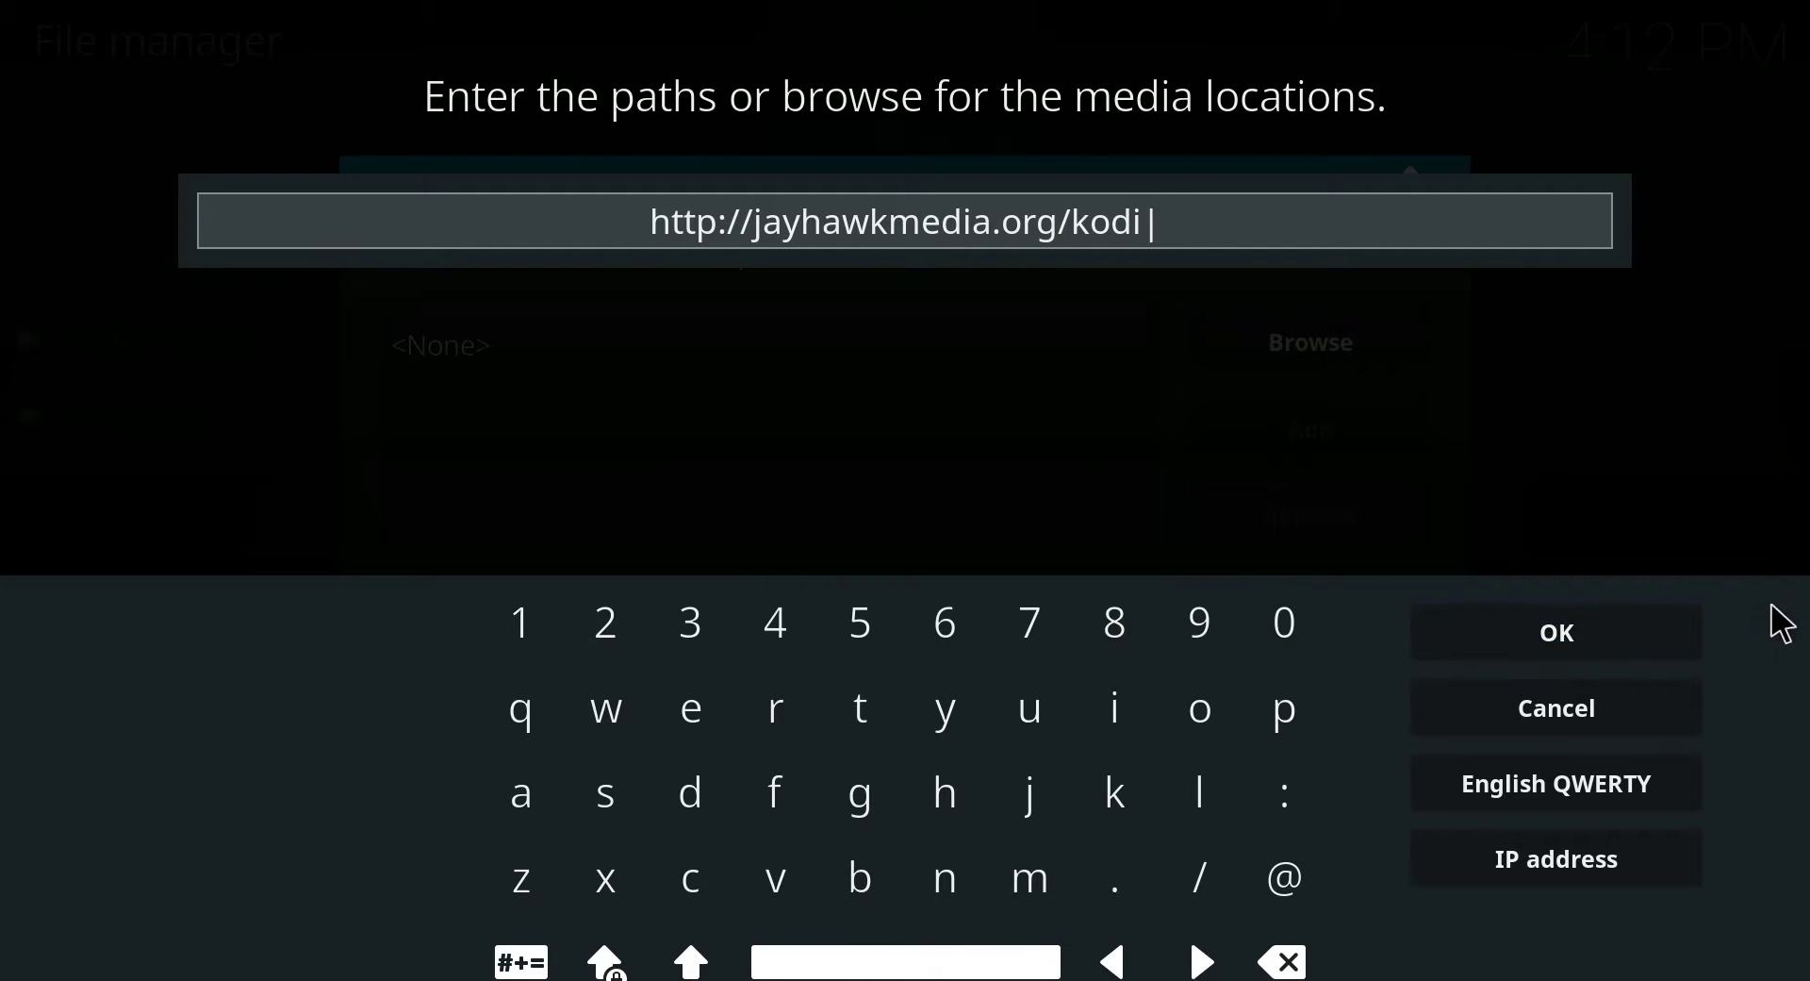
click(1595, 645)
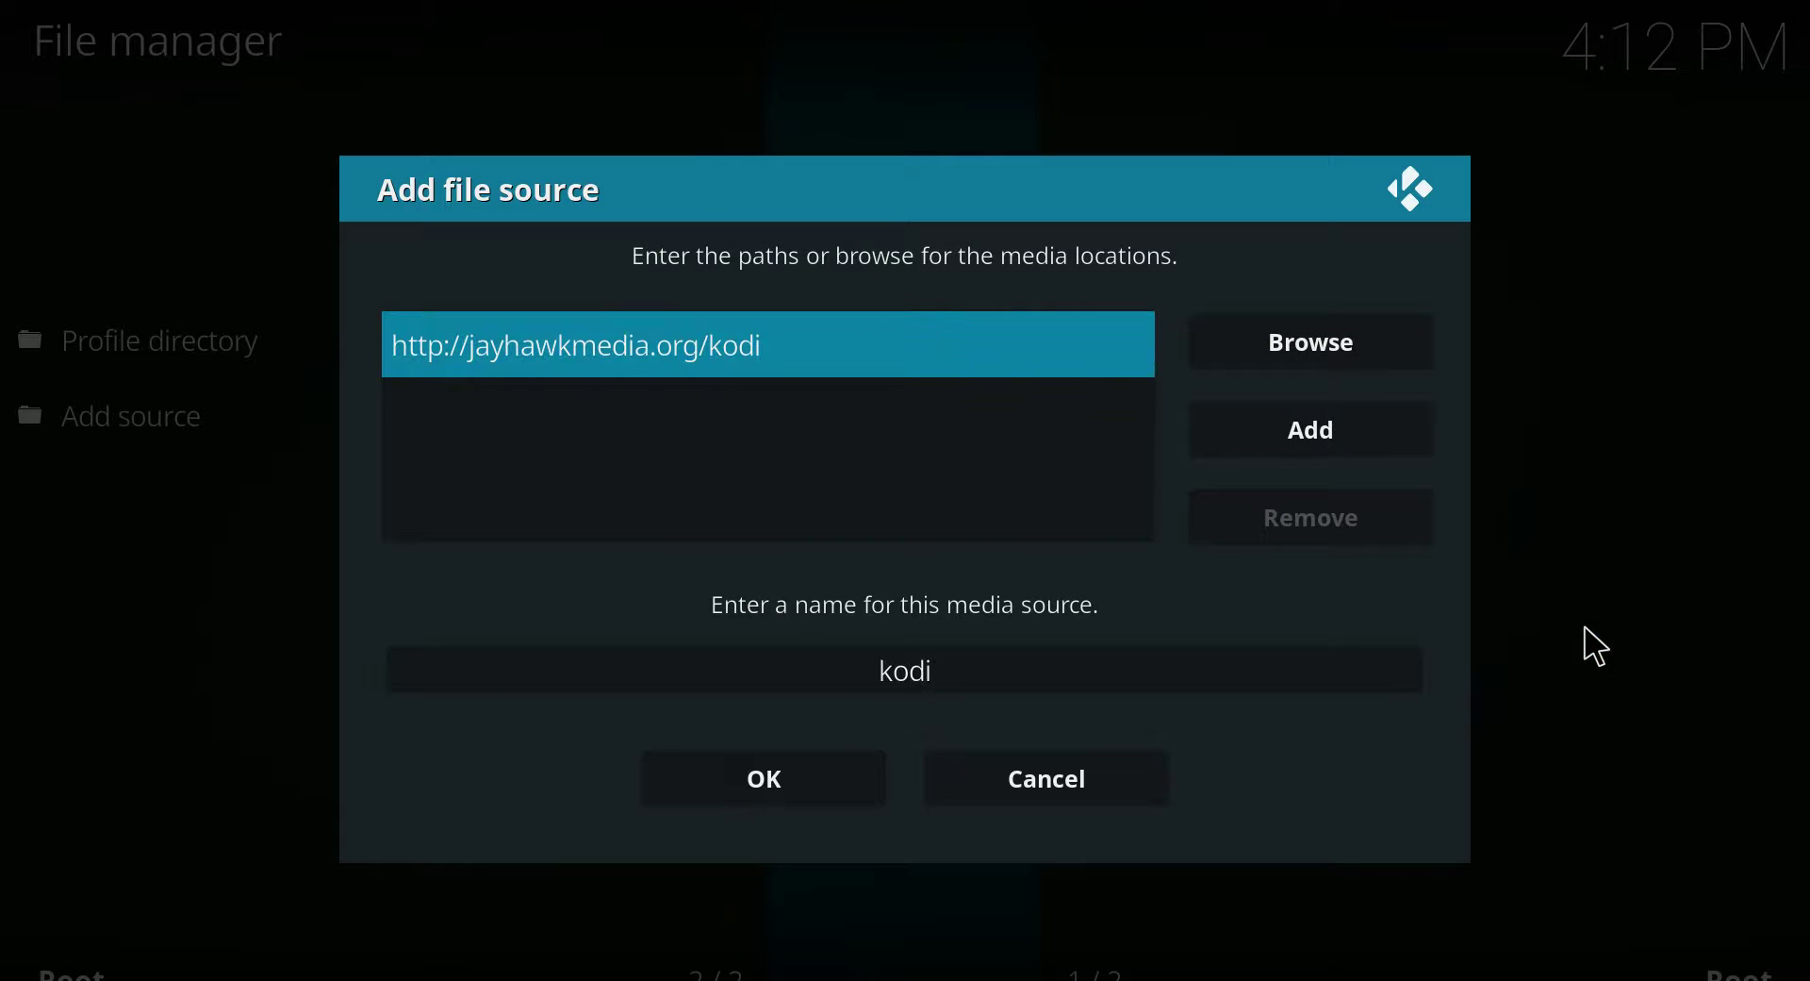
Rename the new media source as Jayhawk and save it
click(975, 669)
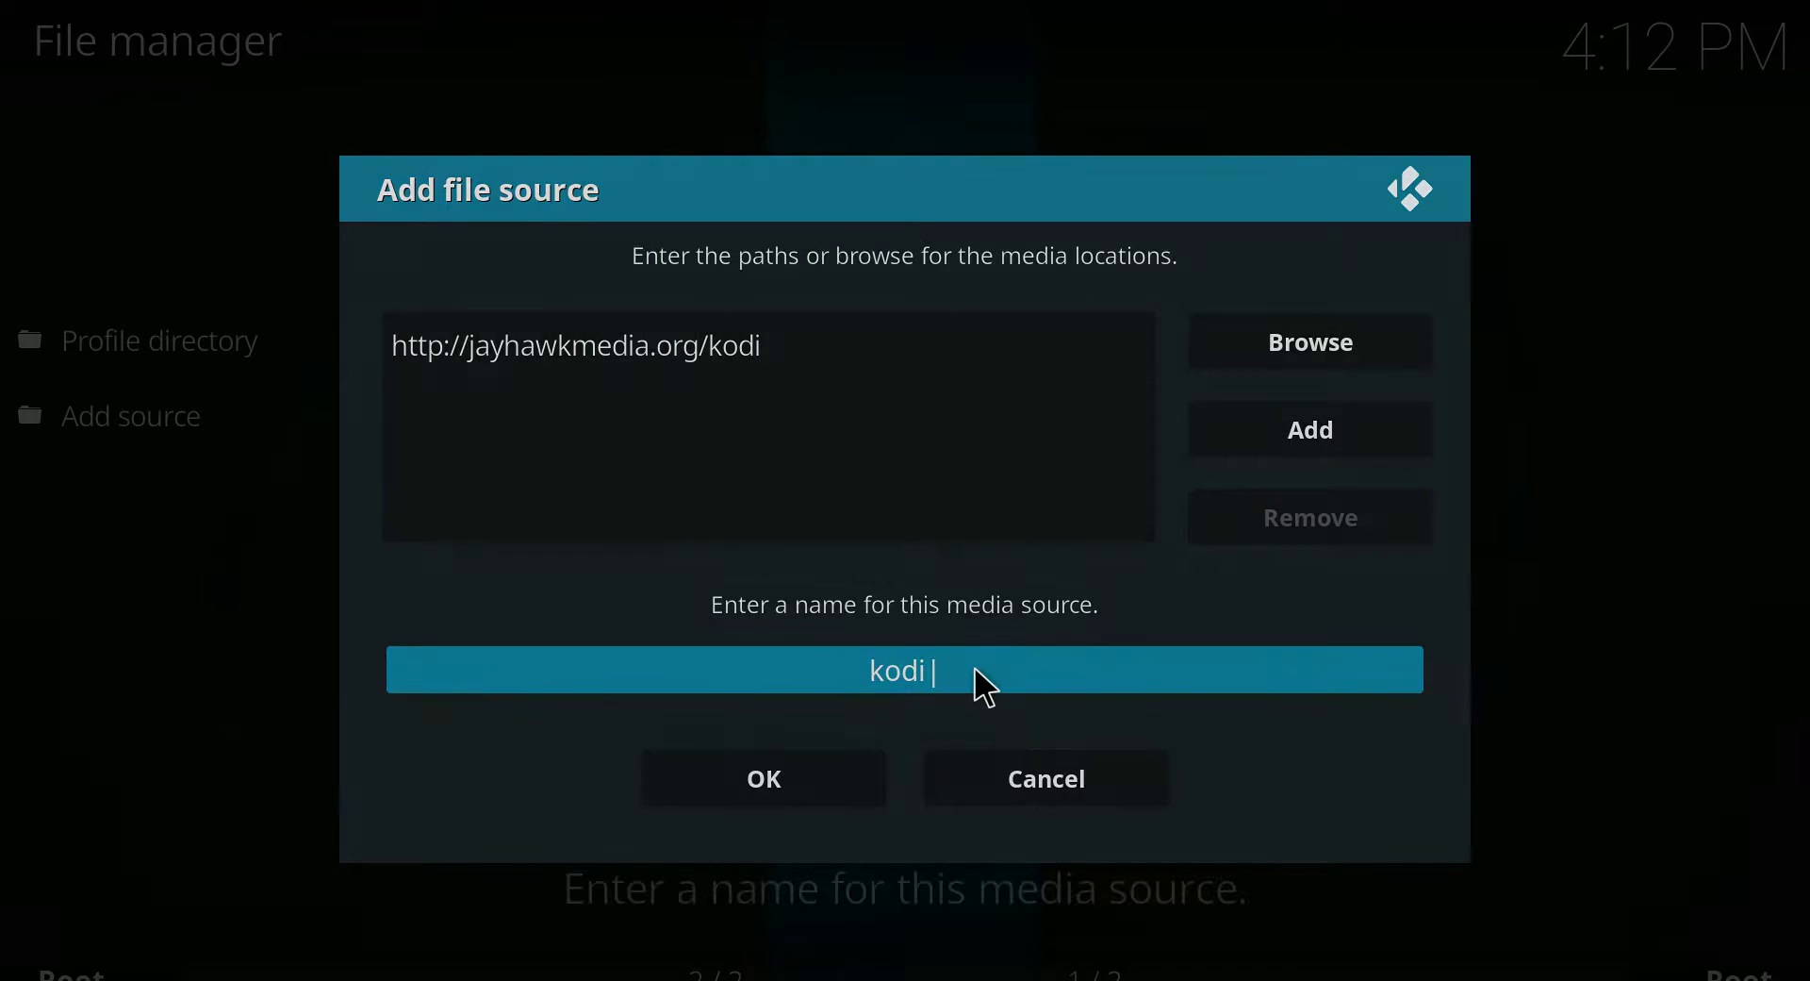
key(BackSpace)
key(BackSpace)
key(BackSpace)
key(BackSpace)
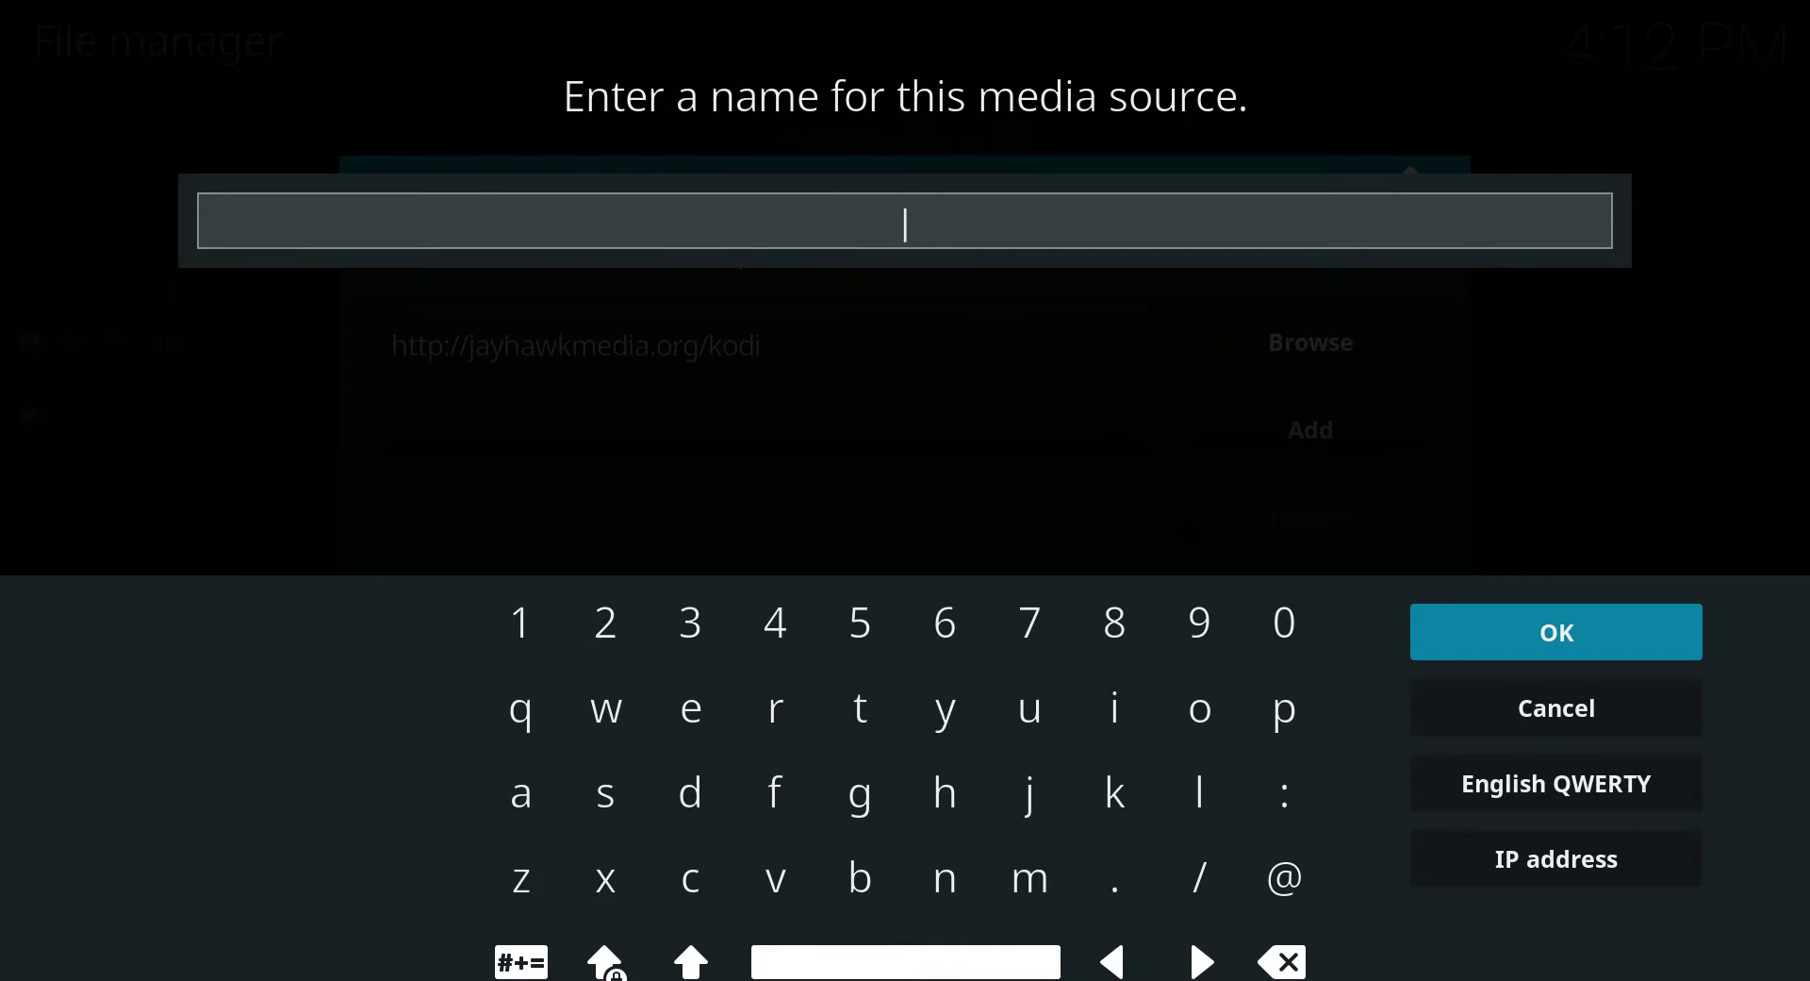
text(Jayhawk)
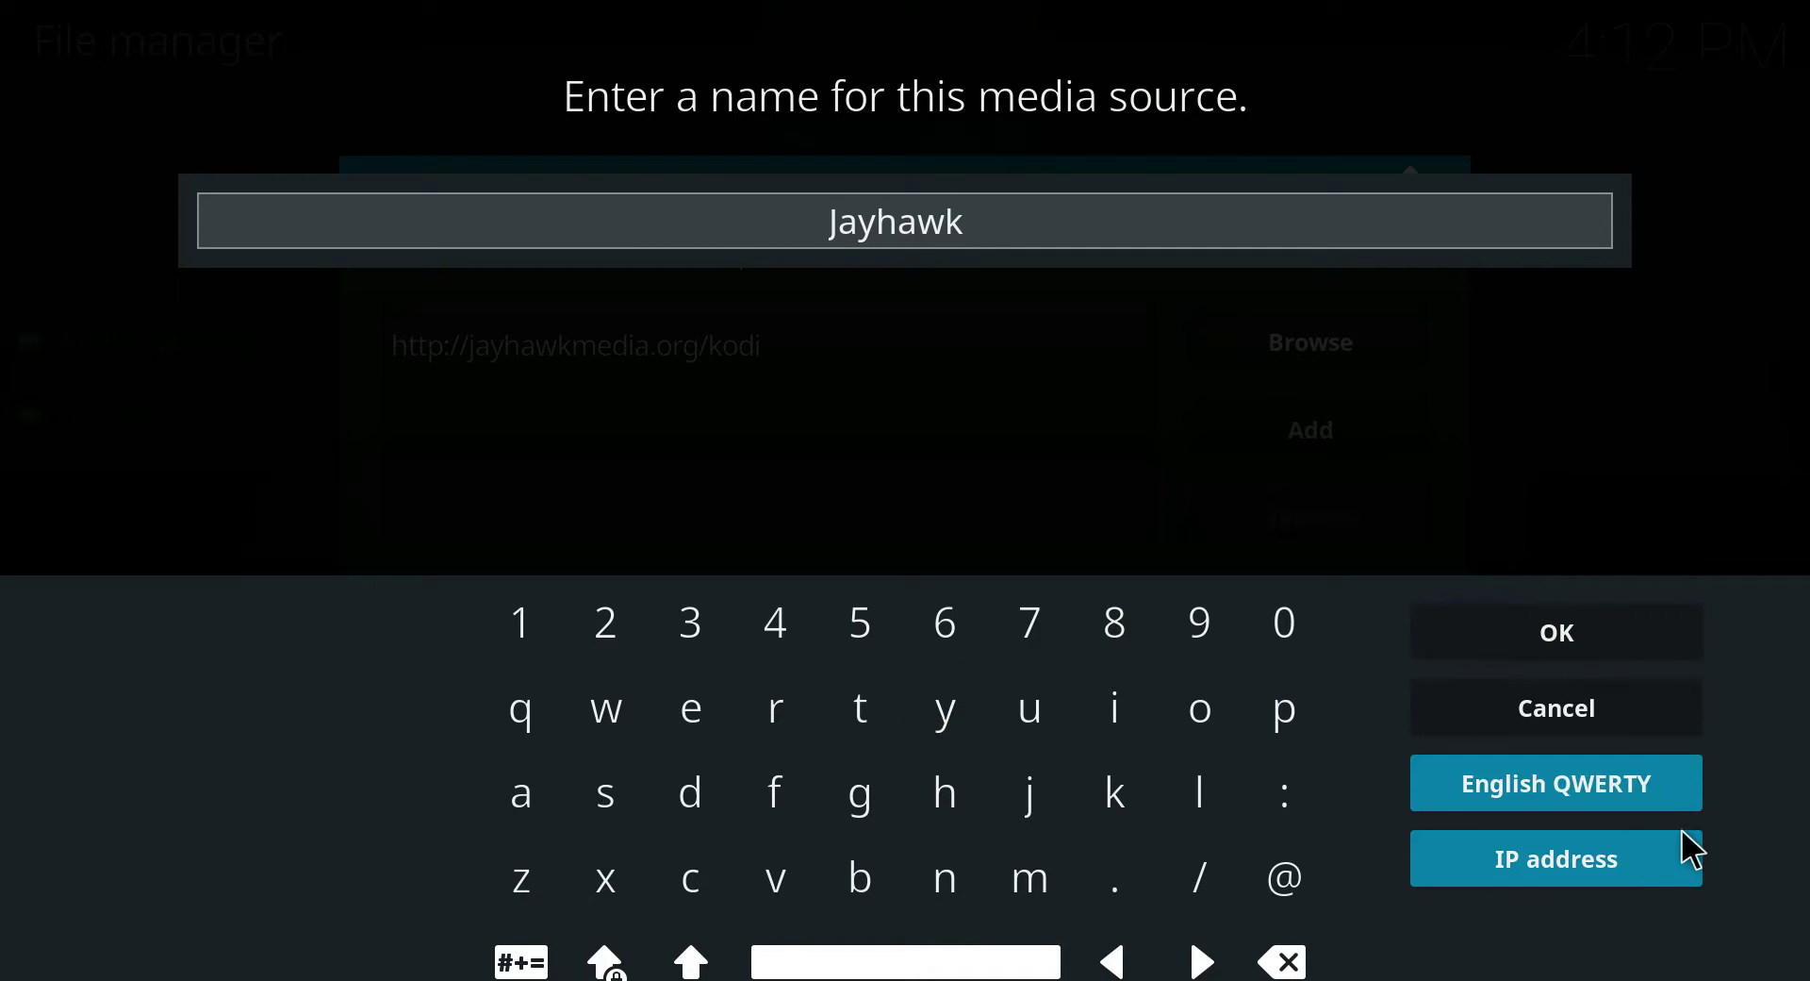
click(1545, 632)
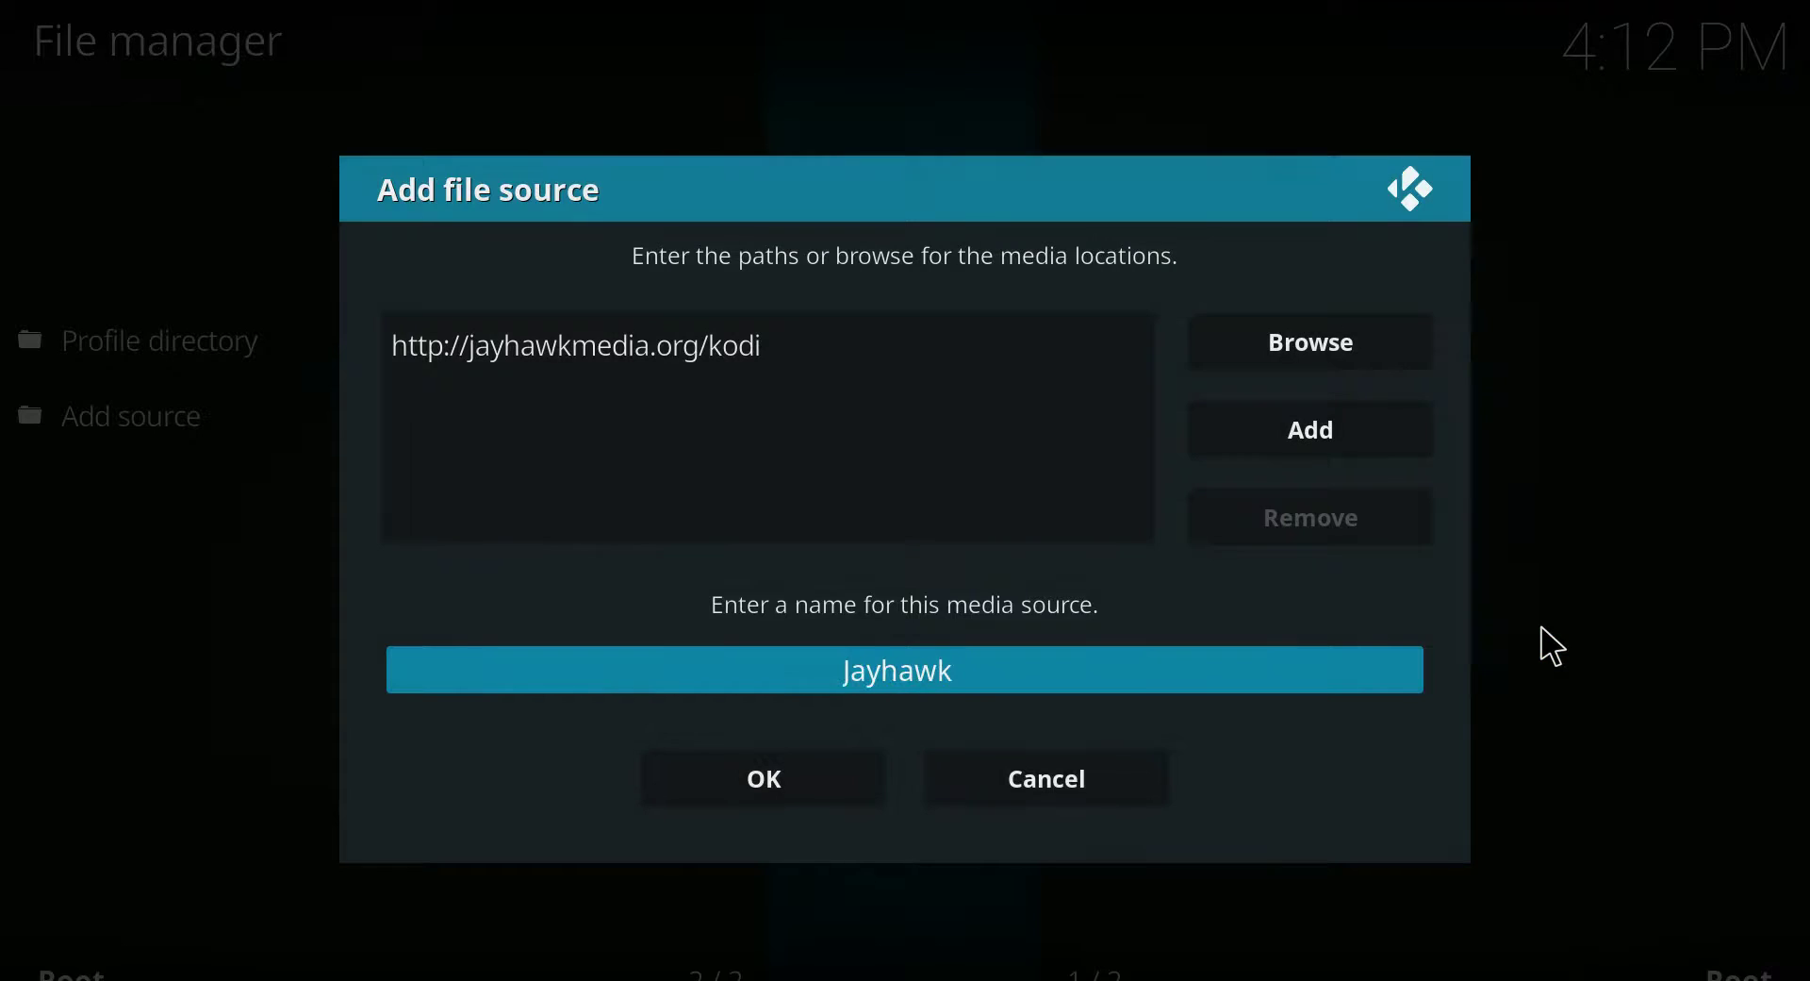
click(759, 771)
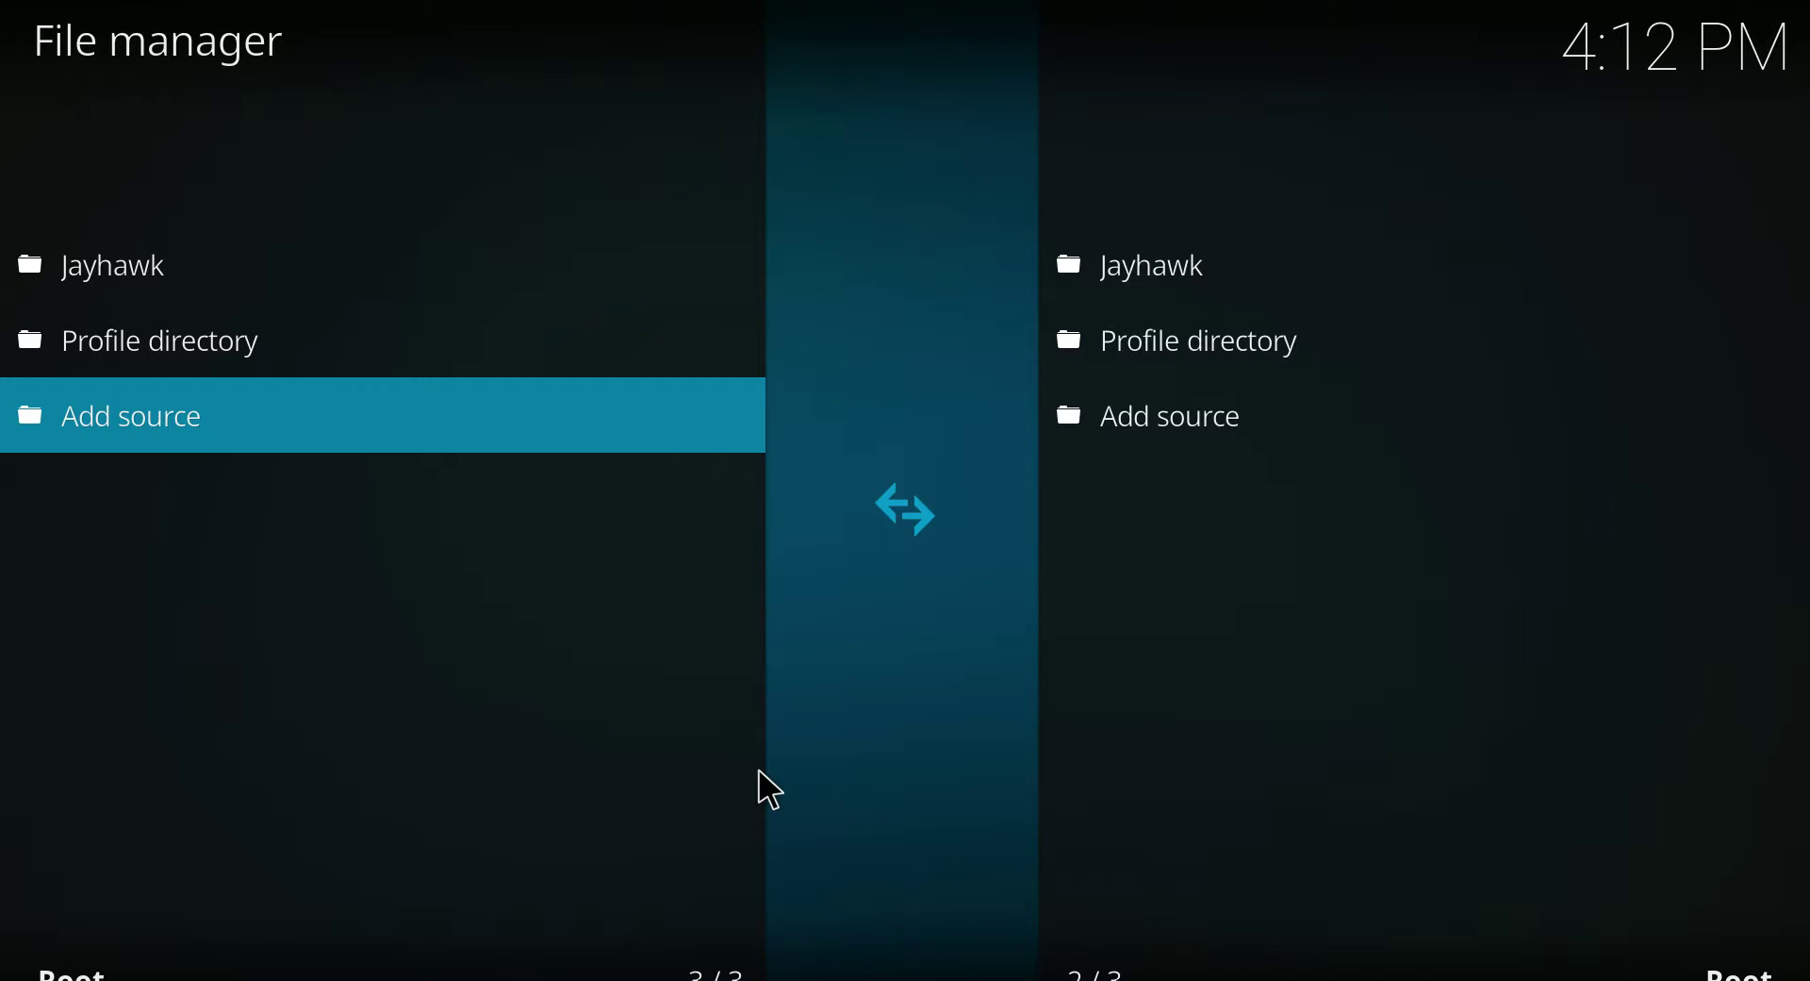
Leave the file manager and open the add-on browser from the home screen's add-ons section
key(Escape)
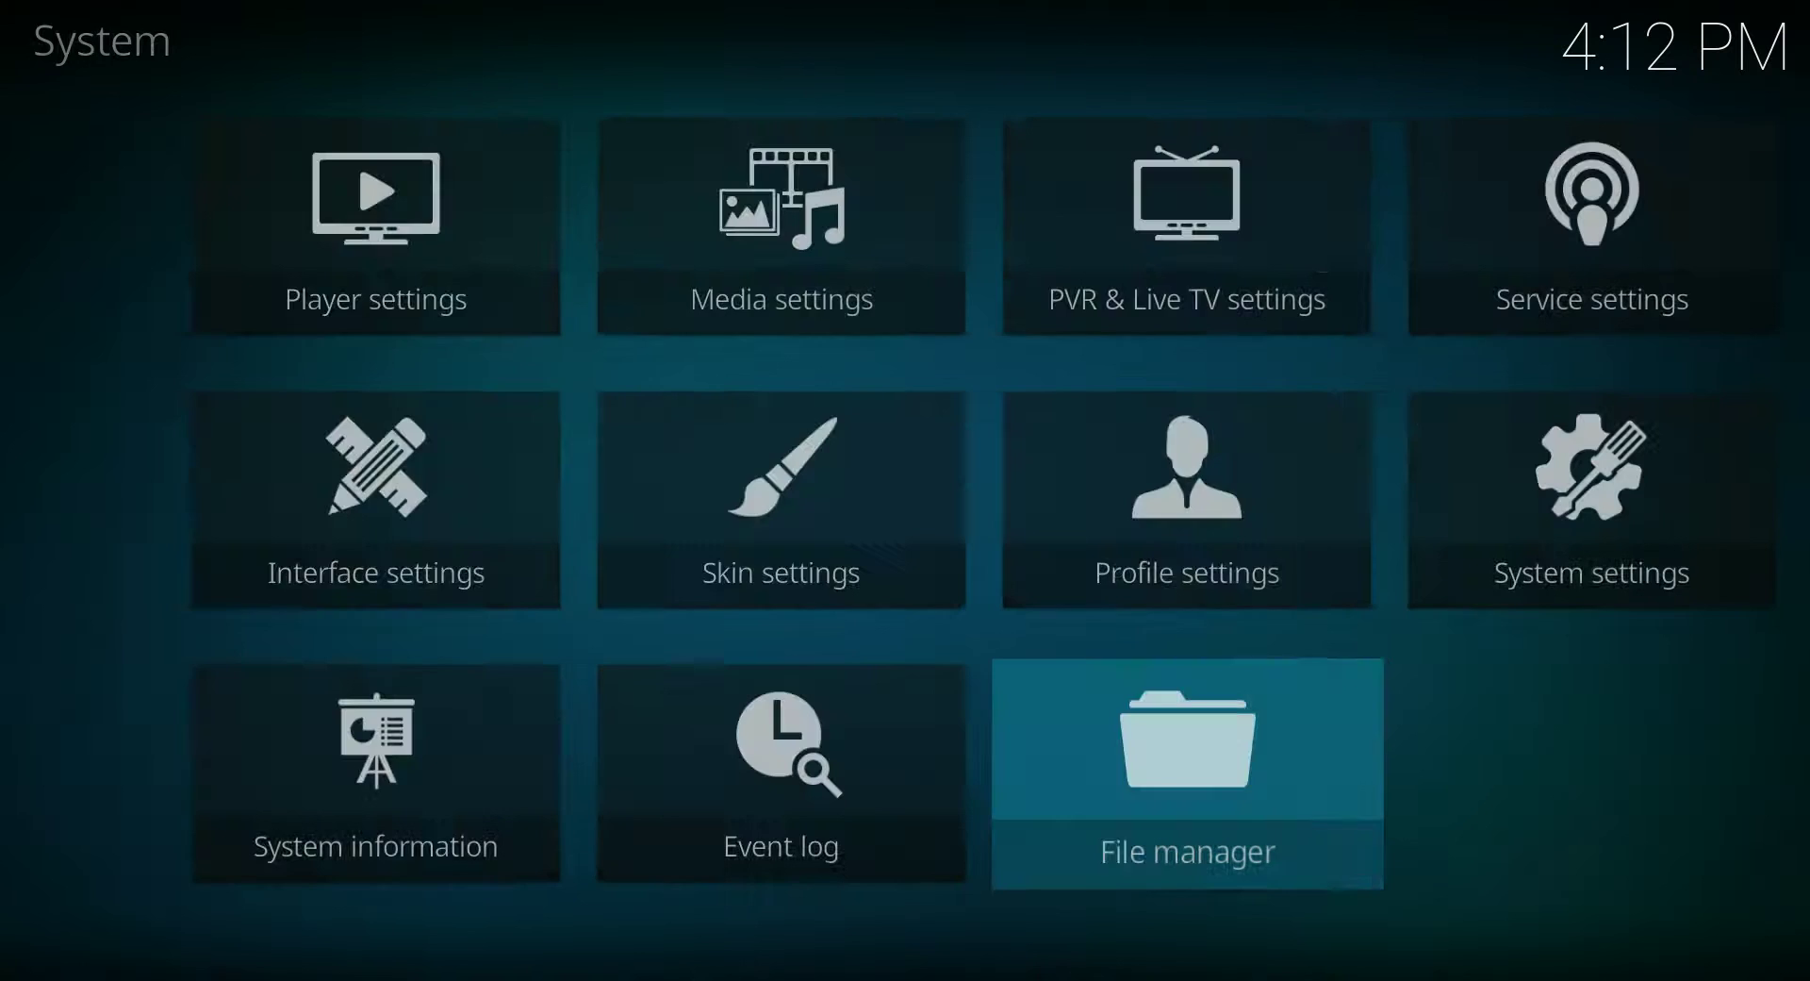
key(Escape)
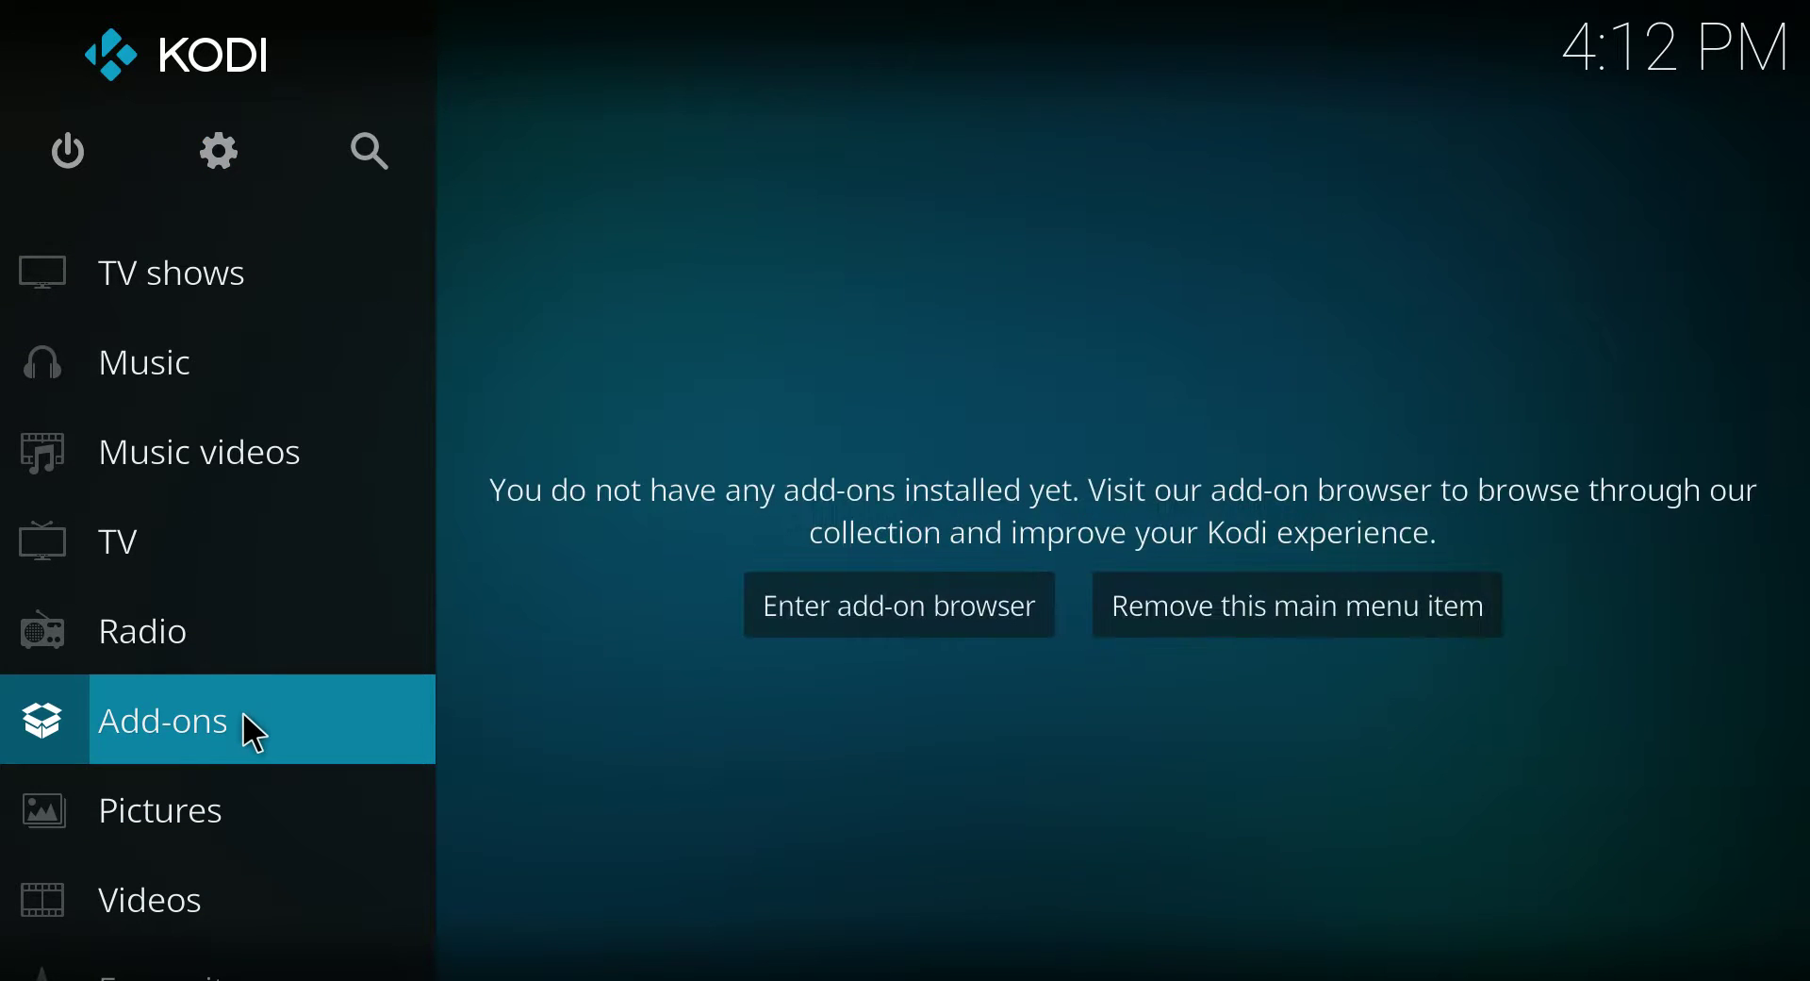
click(244, 715)
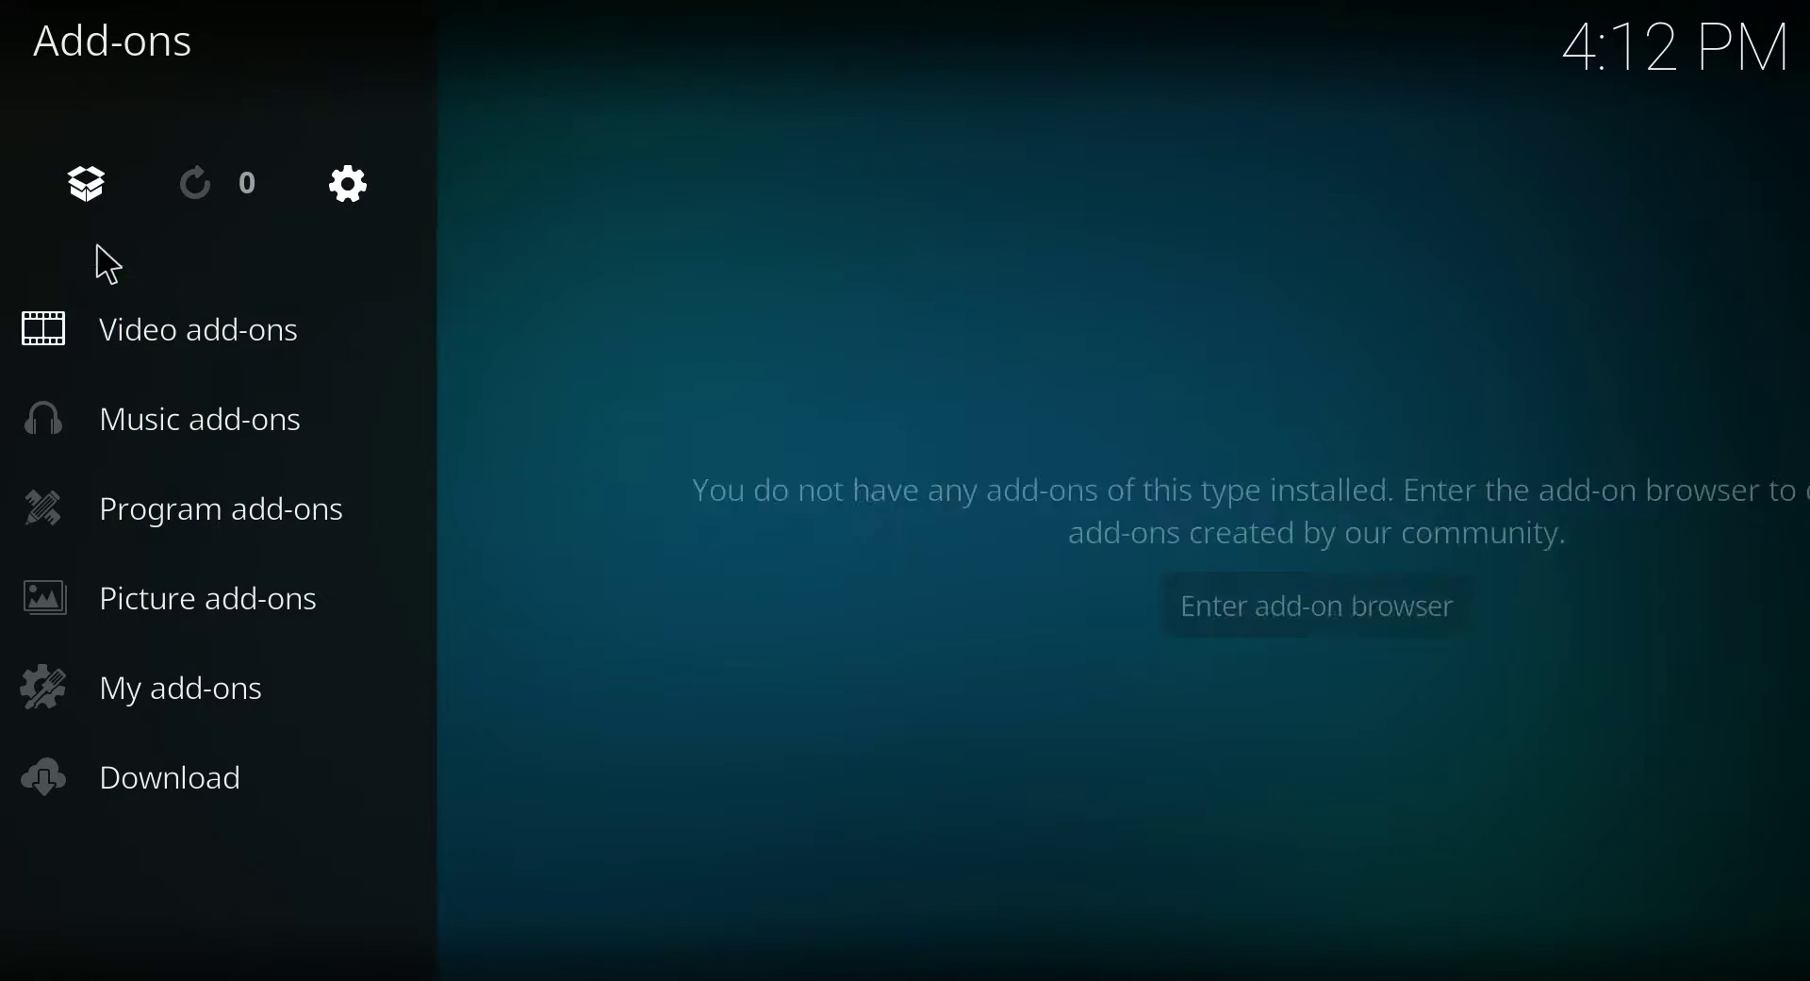
click(85, 189)
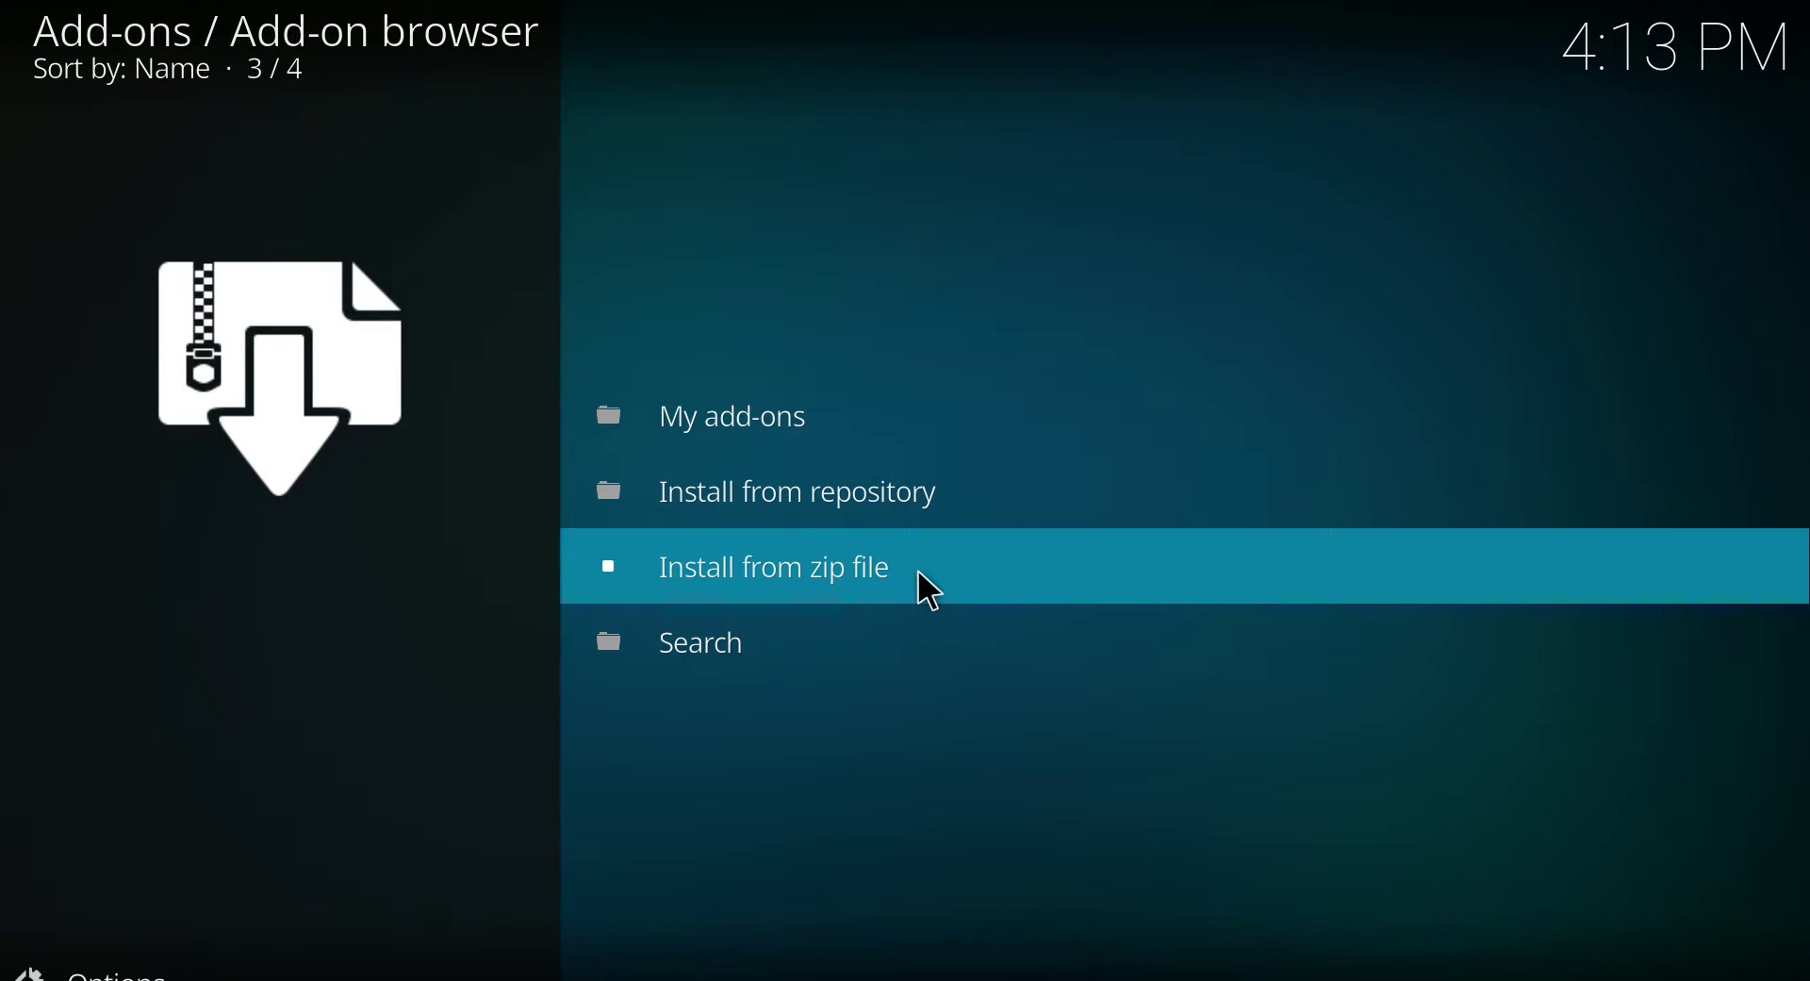
Start an install from zip file, follow it to the add-on settings and allow unknown sources, accepting the warning
click(928, 587)
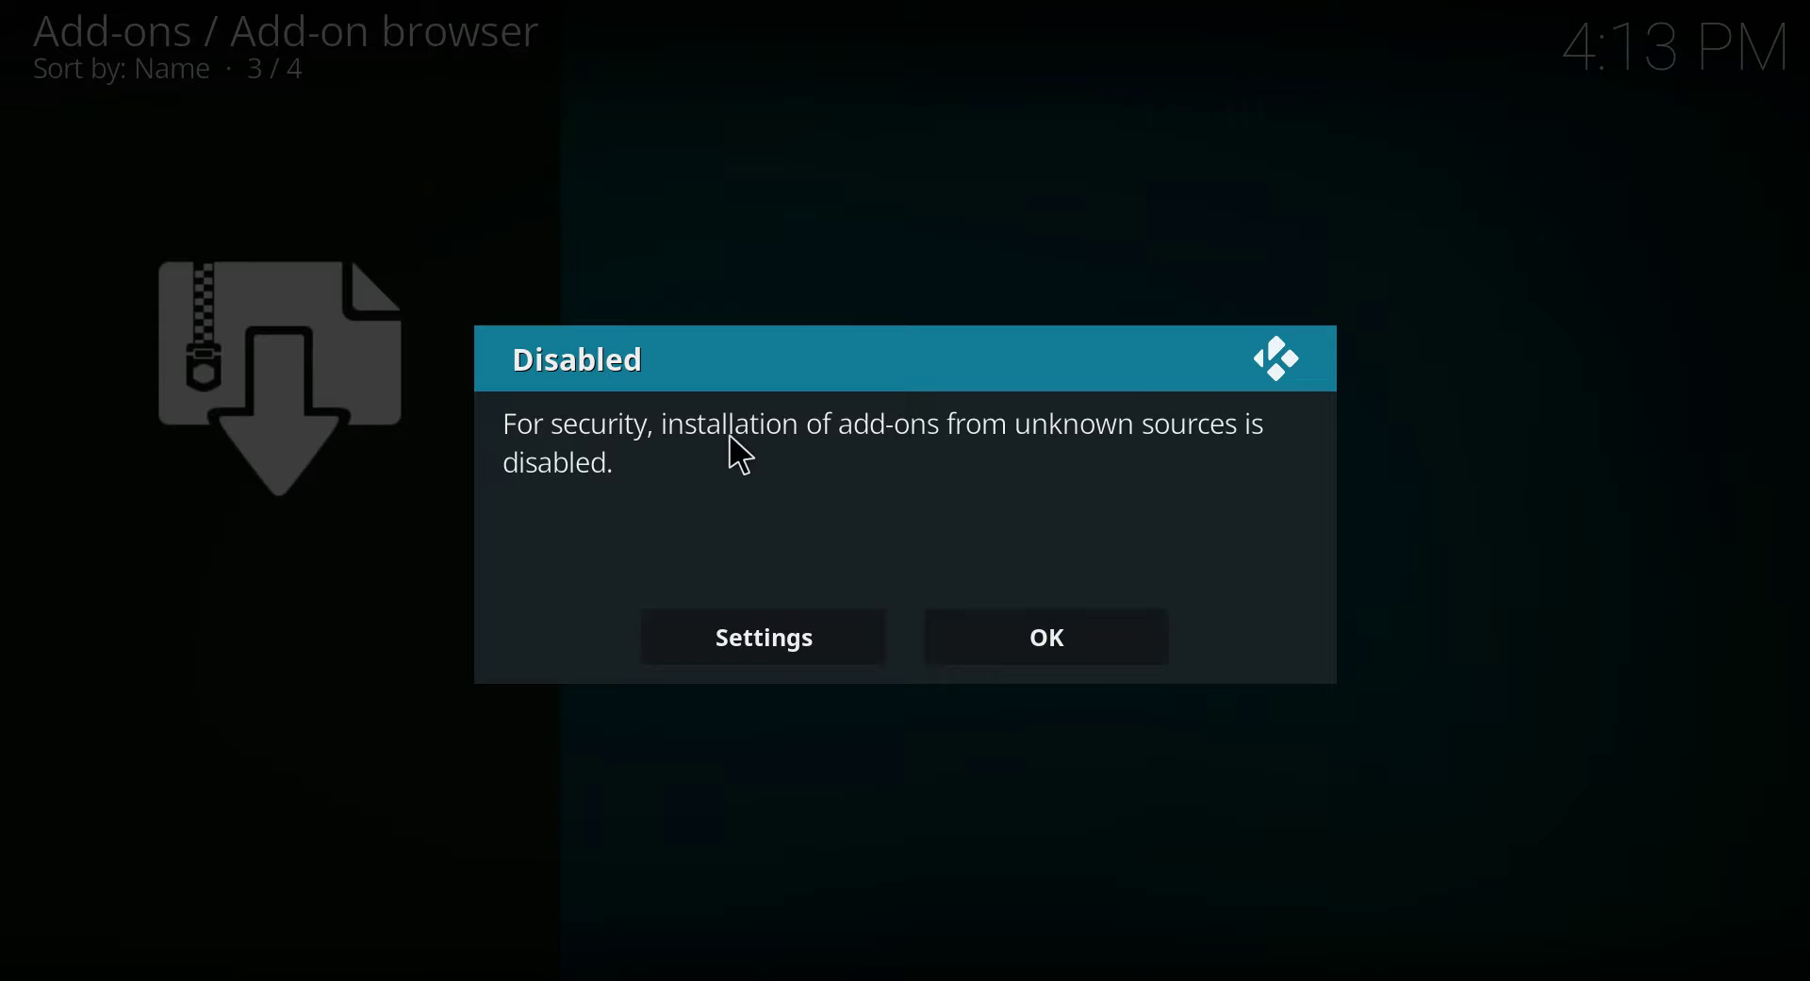
click(756, 623)
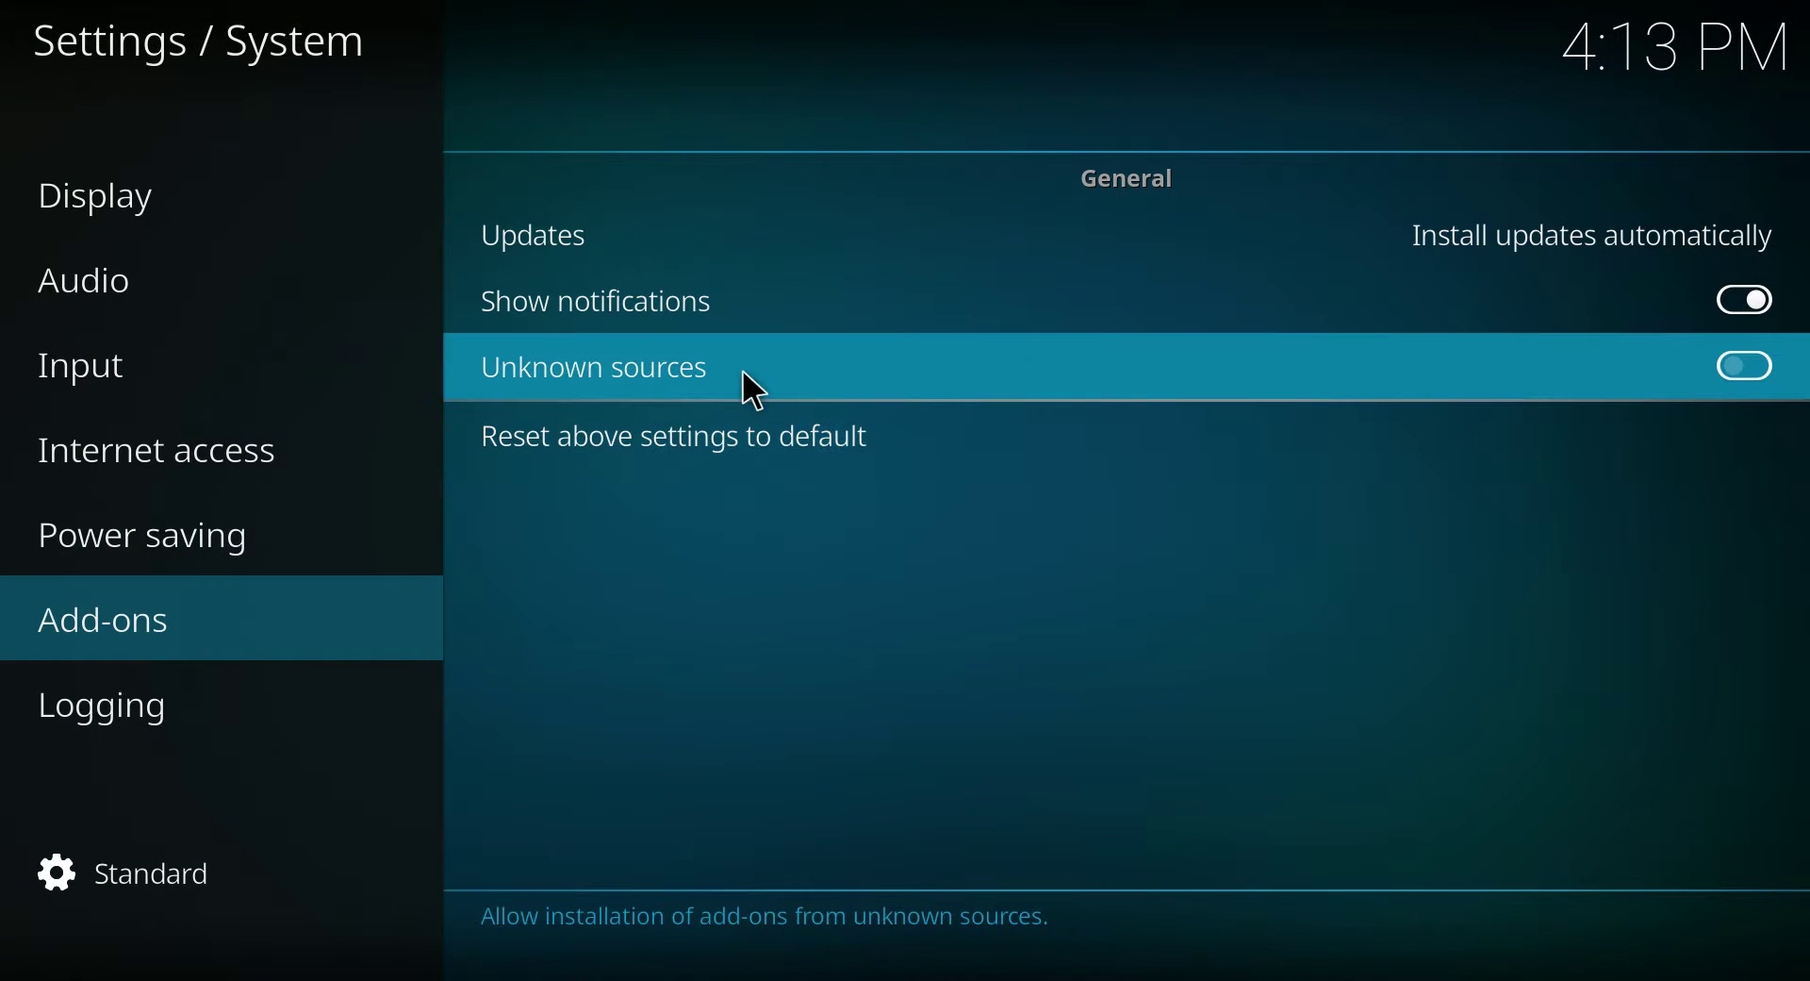
click(747, 362)
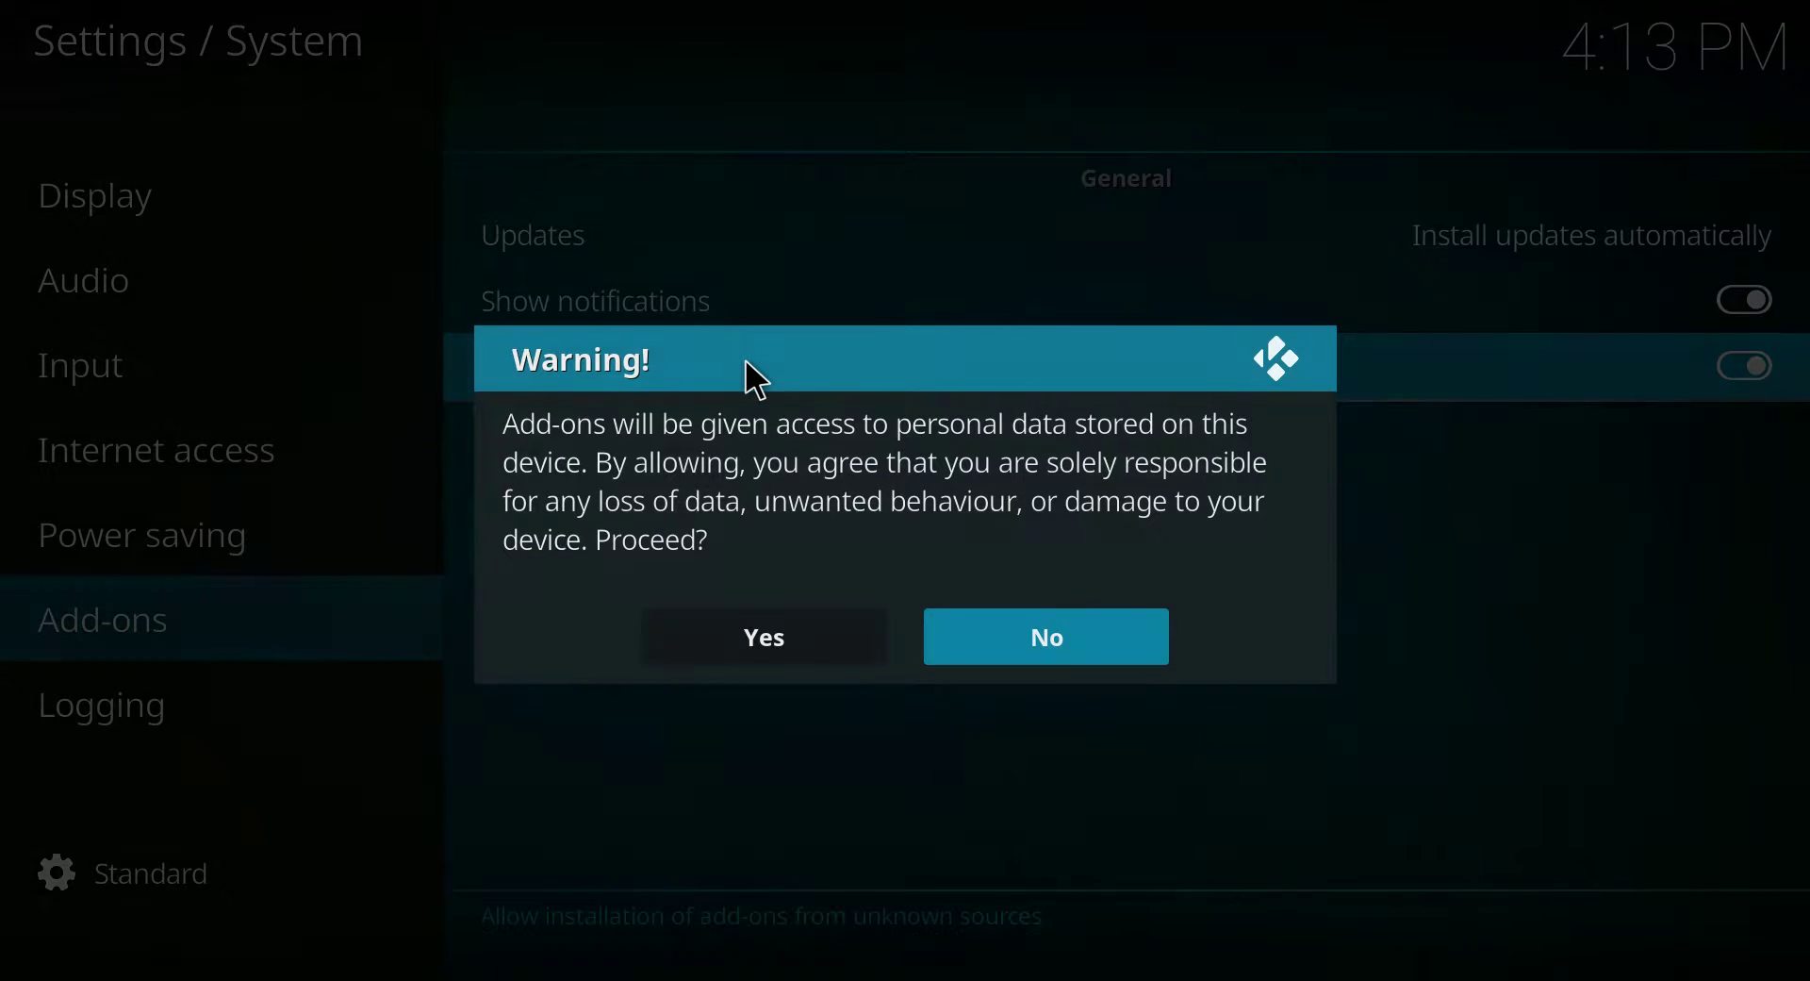
click(785, 637)
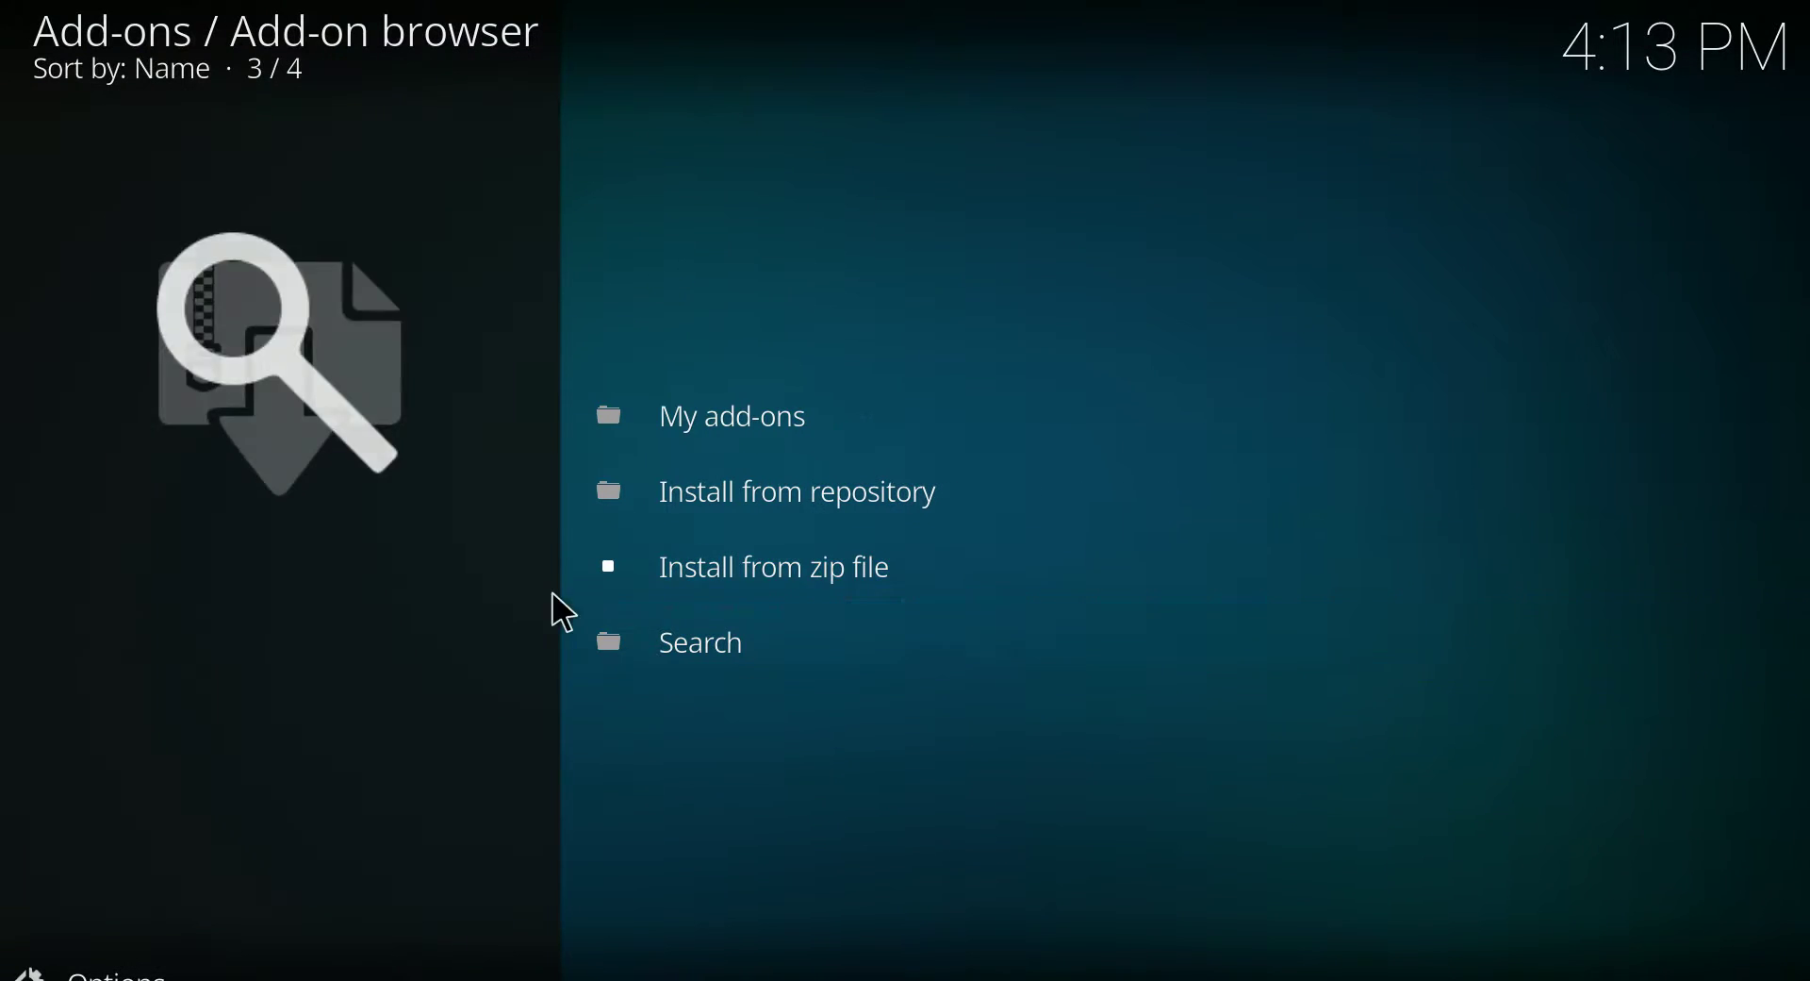
Install the add-on plugin.program.jayhawkwizard.zip from the Jayhawk source
click(757, 569)
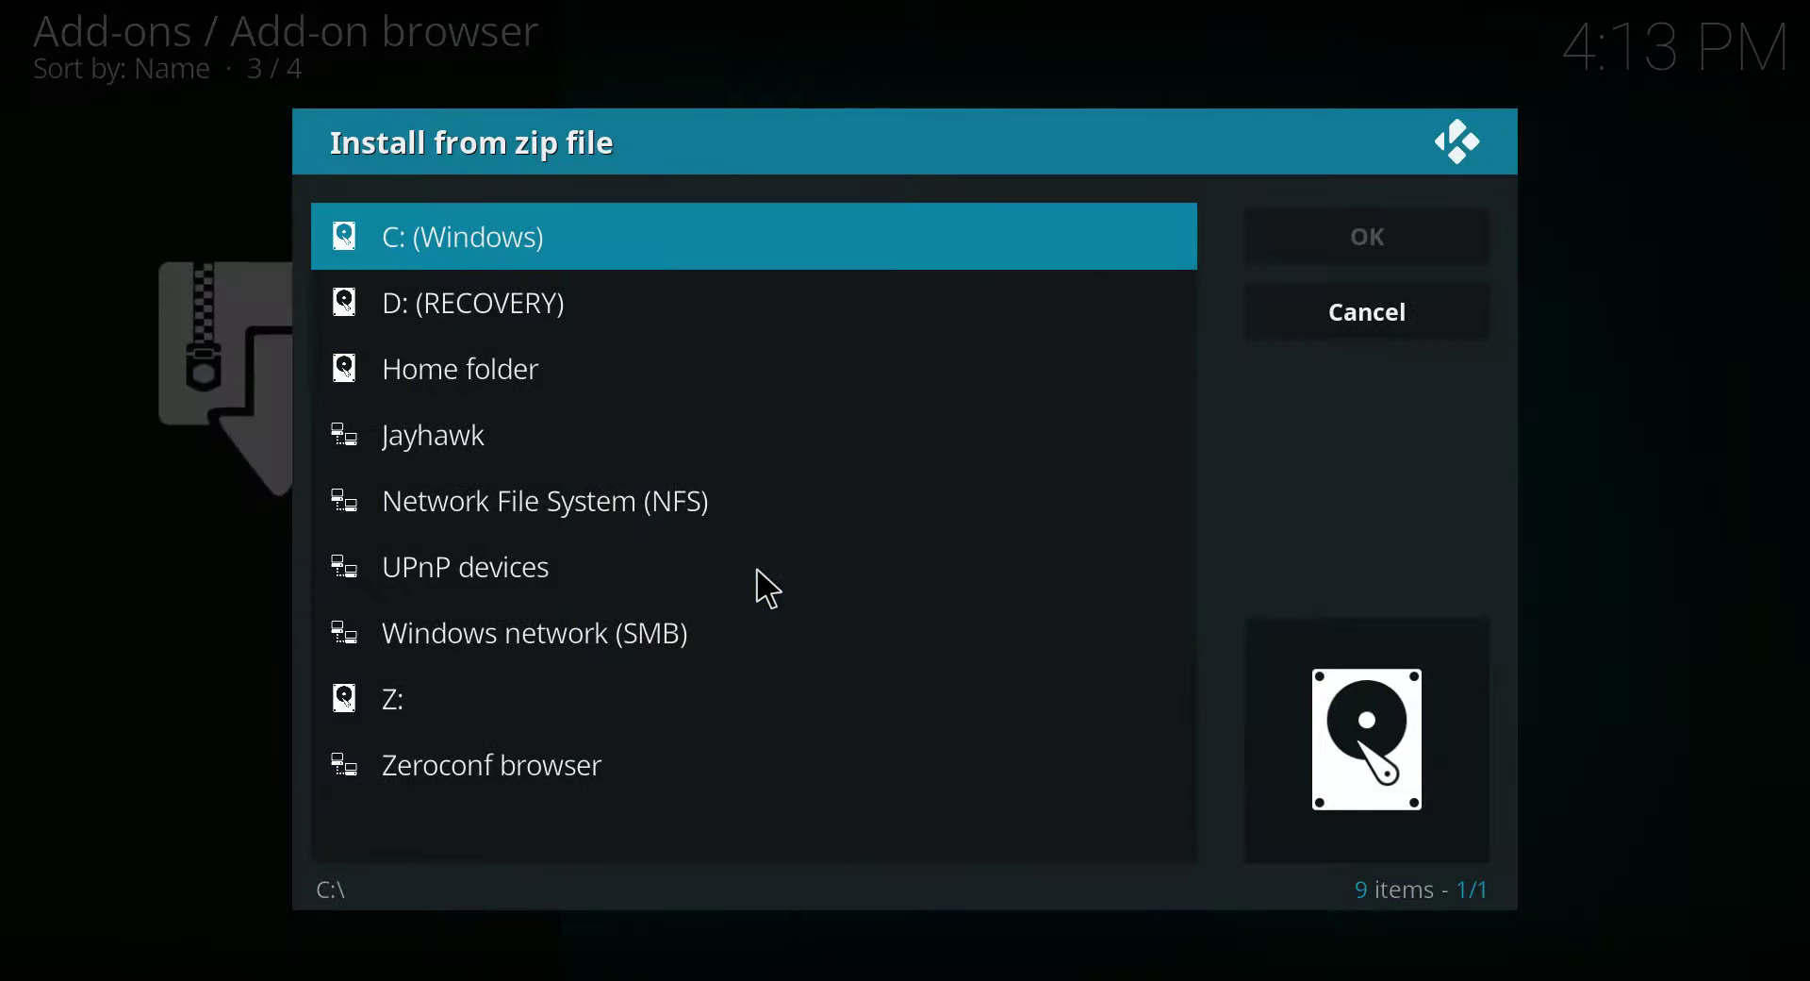
click(500, 436)
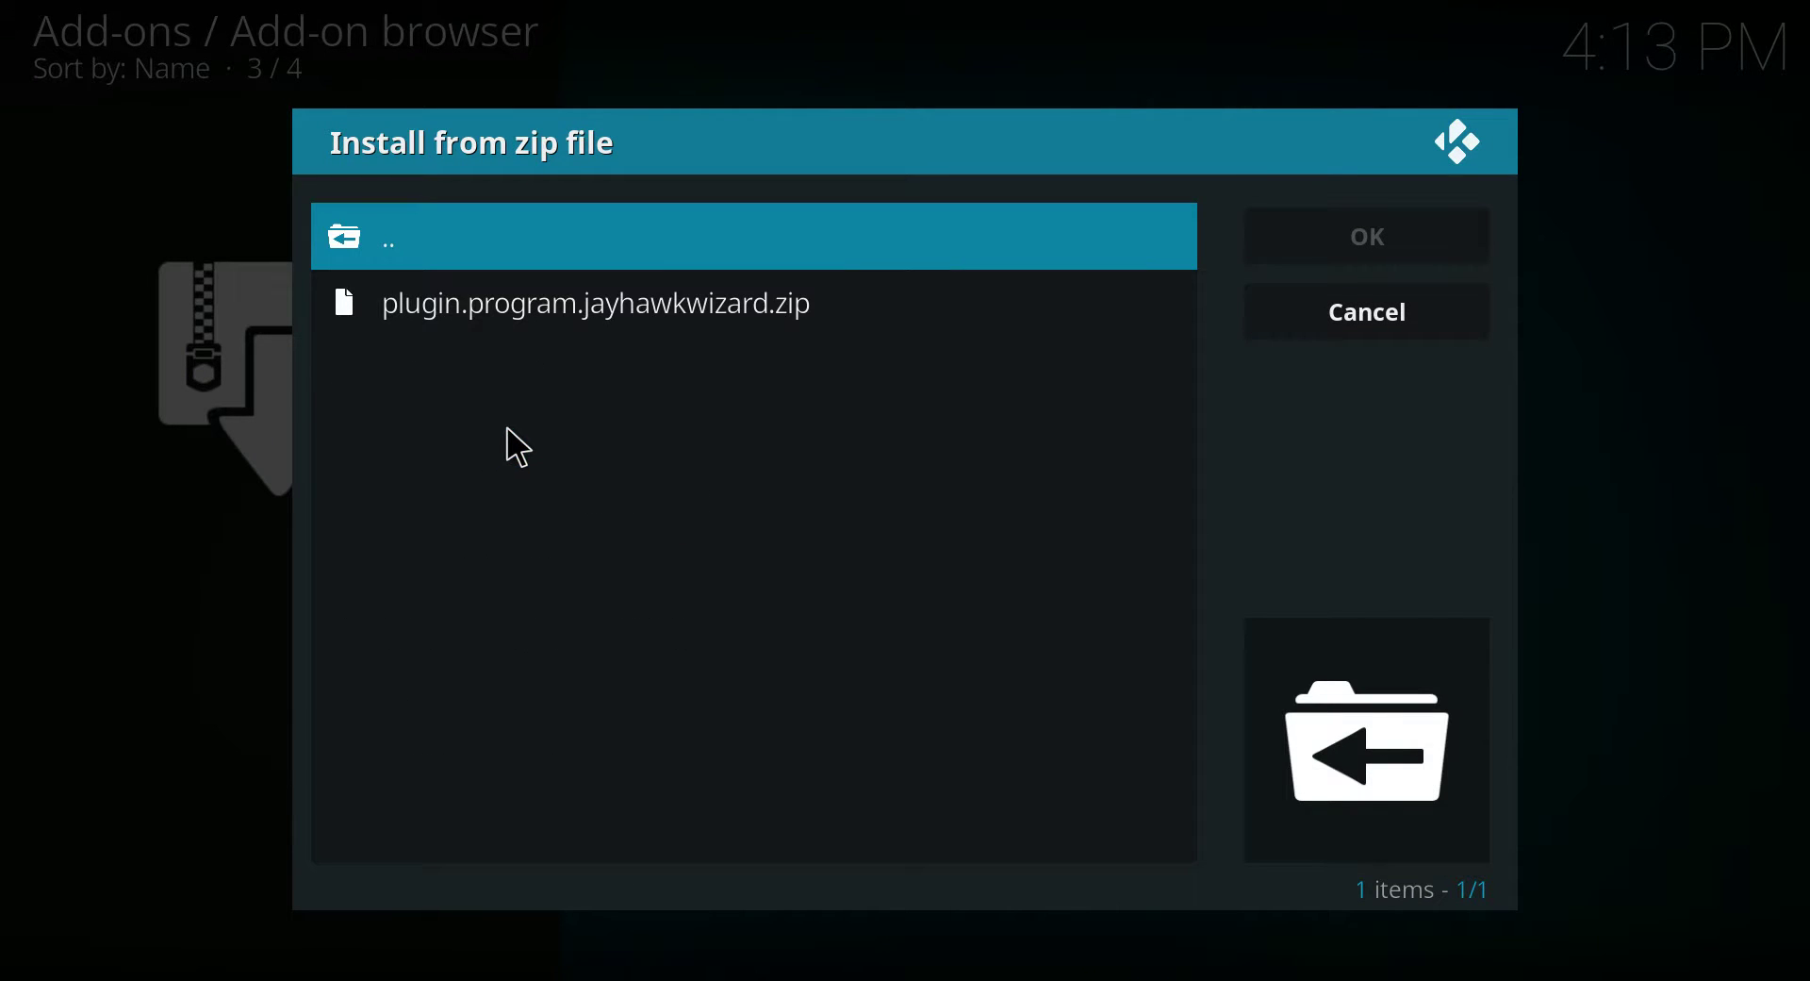
click(579, 306)
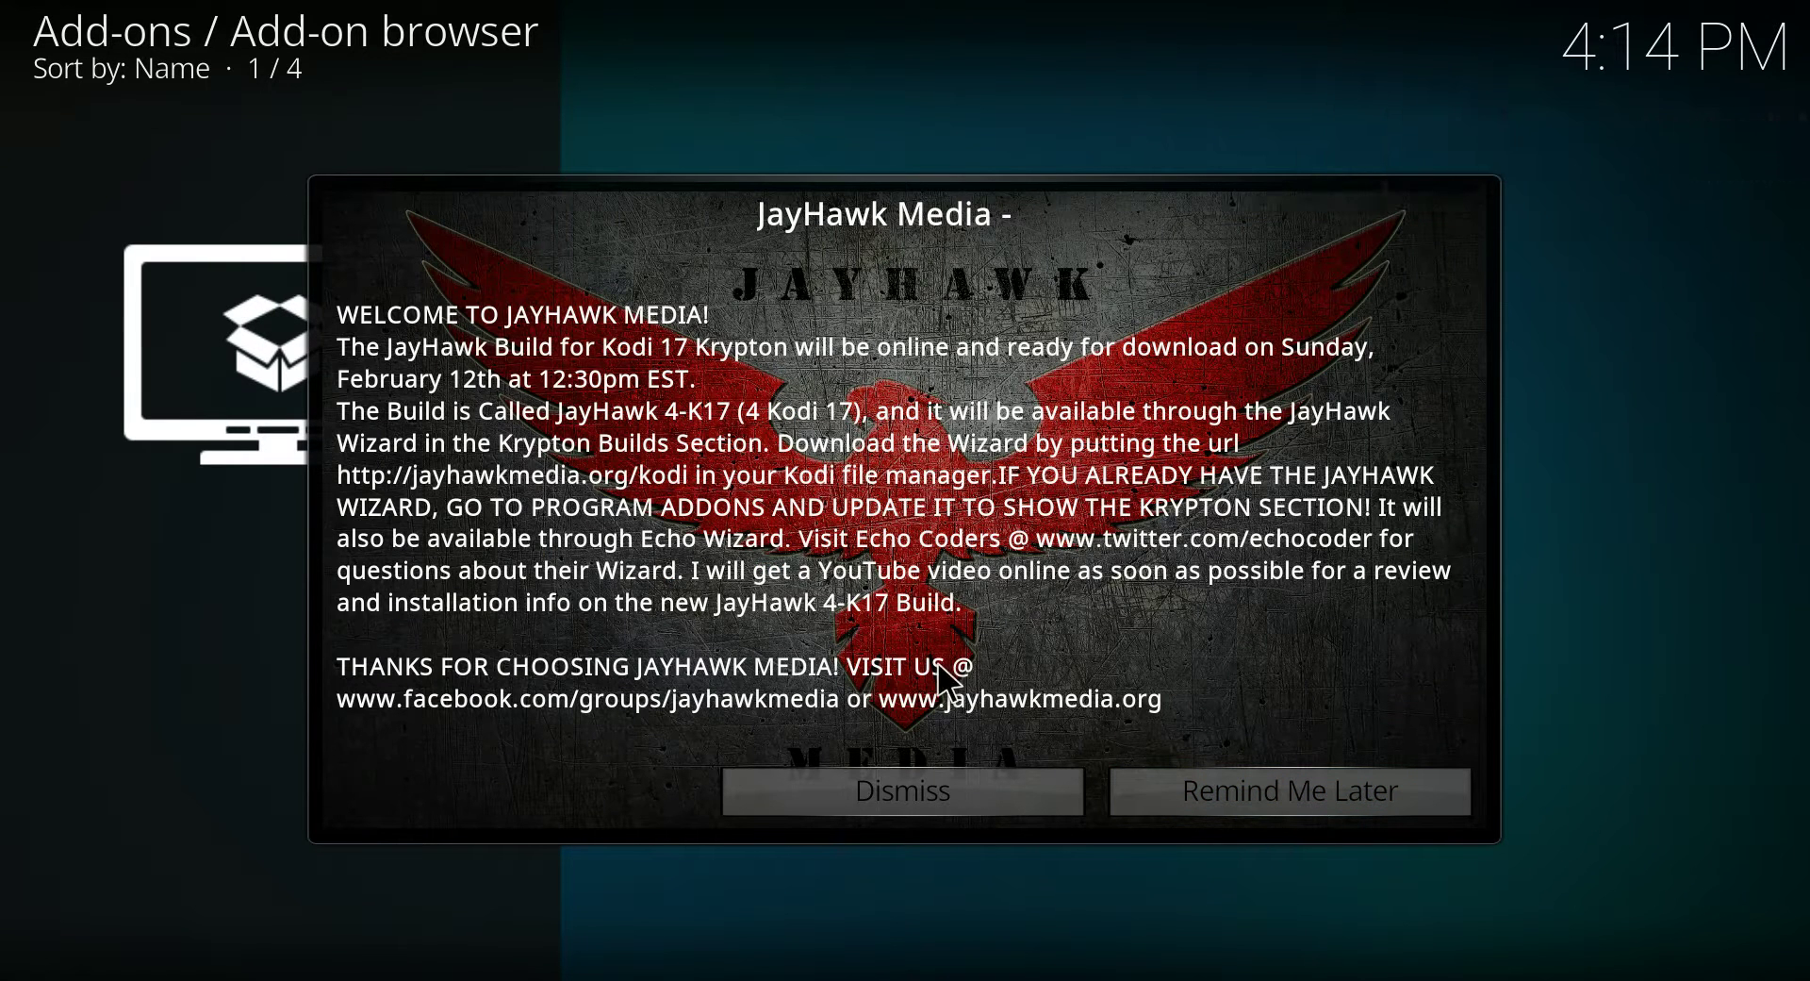
Dismiss the JayHawk Media welcome notice, try to open the wizard's Build Menu and close the stopped program
click(921, 792)
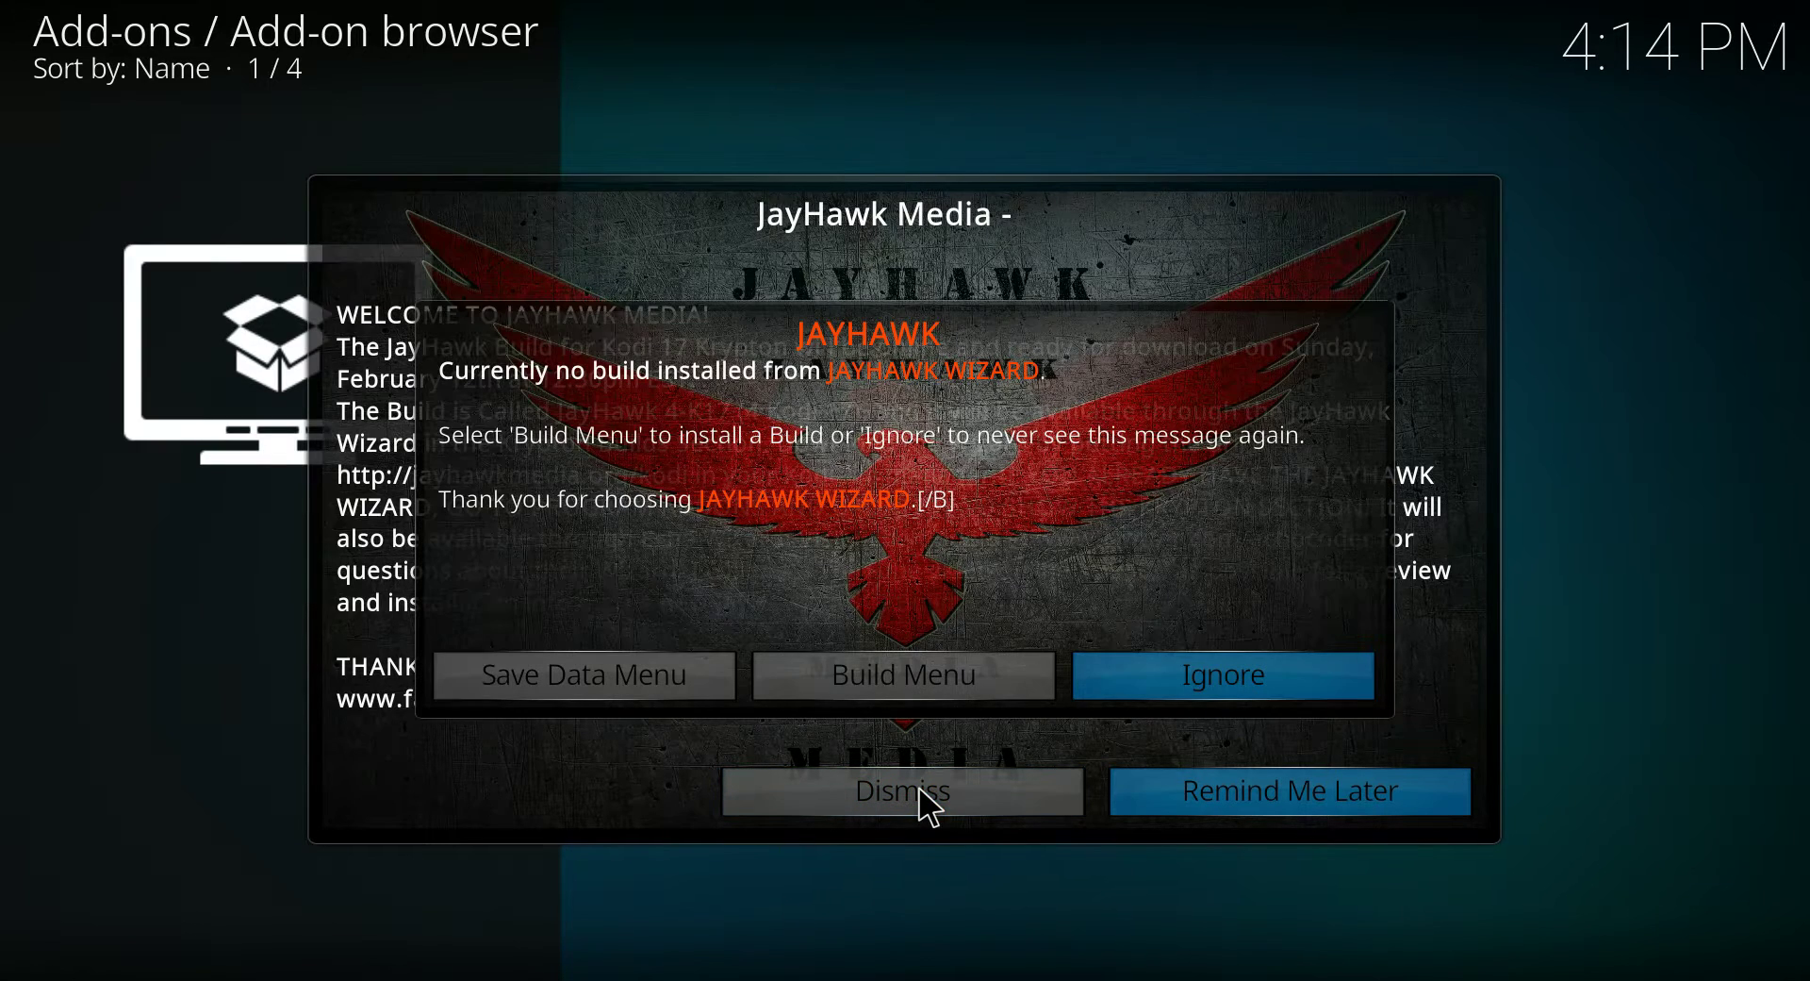
click(908, 677)
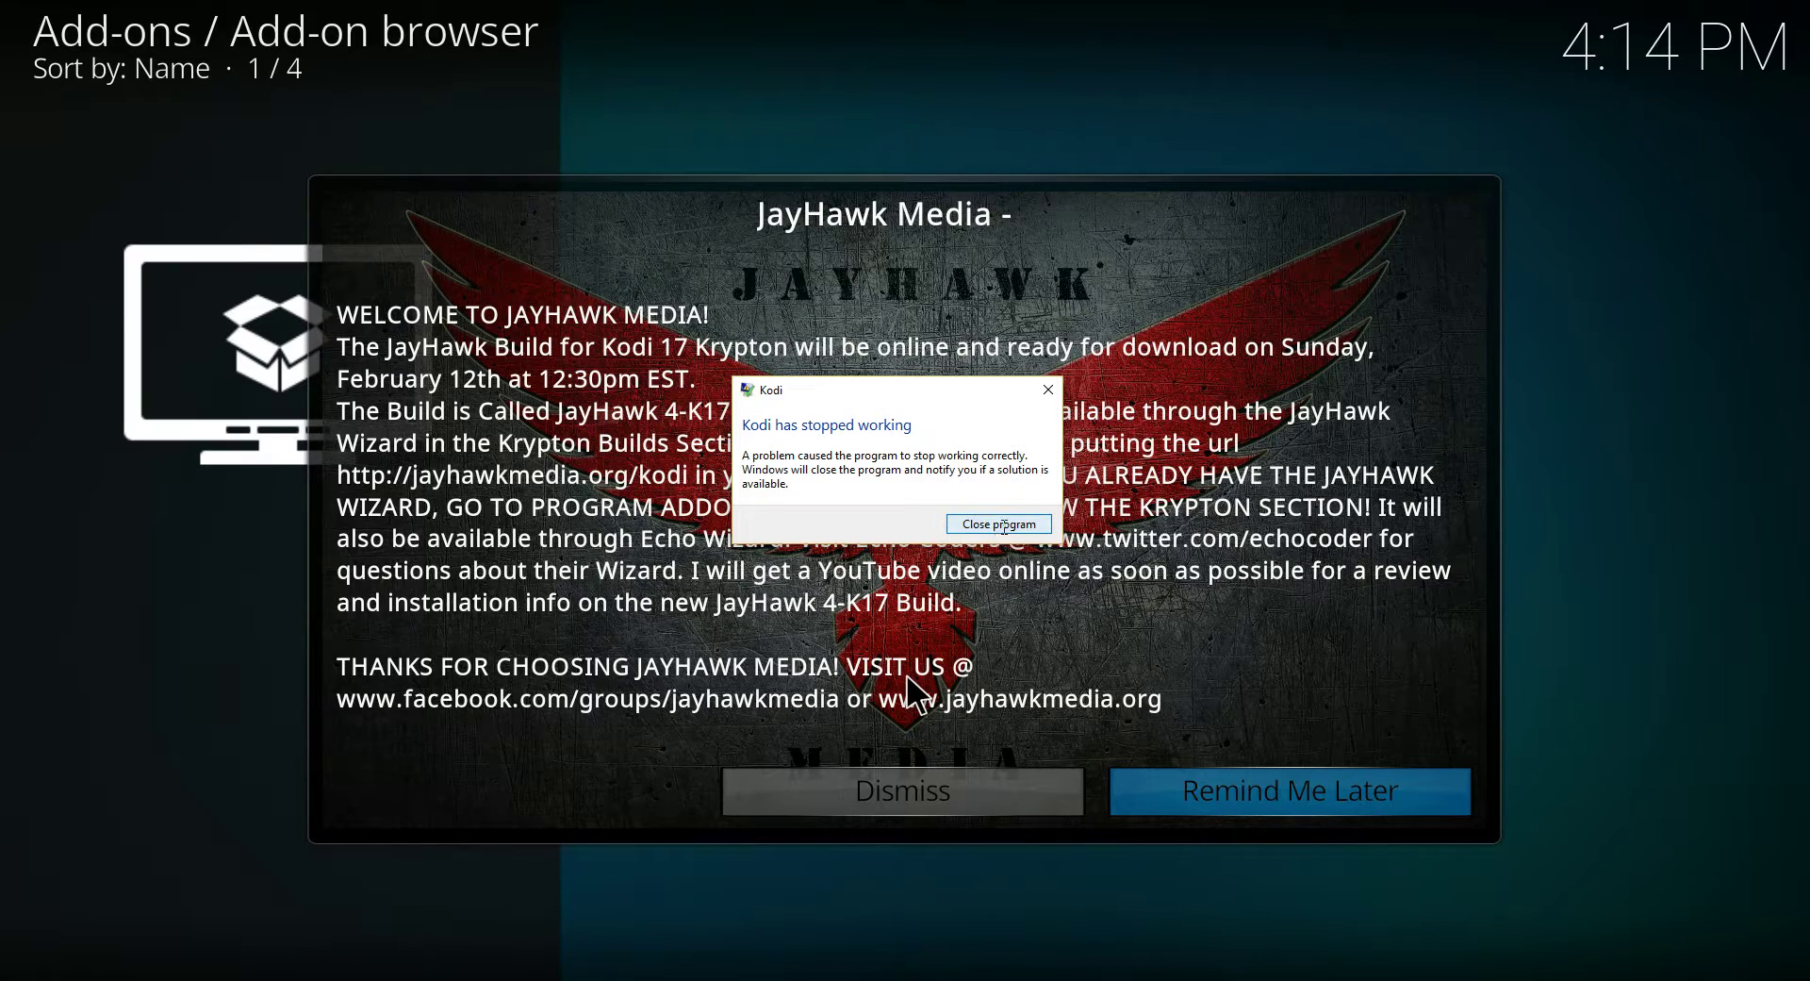
click(1001, 524)
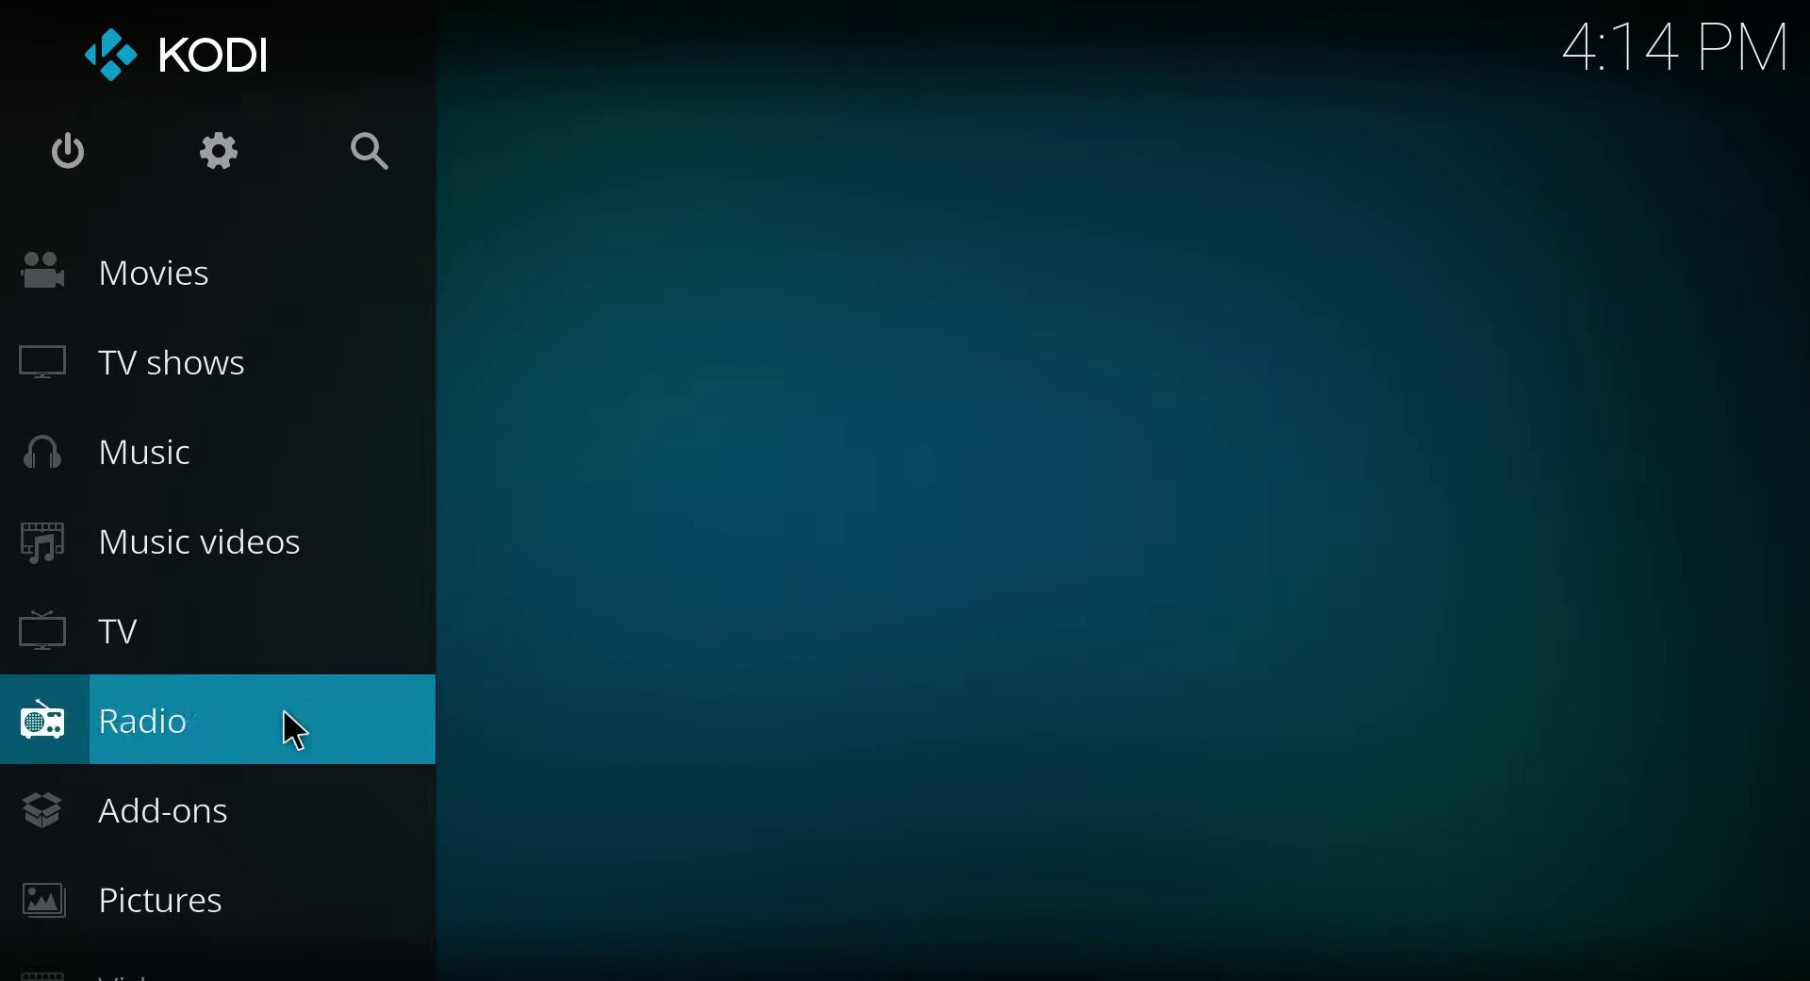
Install NEW! JayHawk 4-K17 v1.0 from the JayHawk Media Wizard's Krypton Builds Menu without a Fresh Start, and force close Kodi
mouse_move(243, 816)
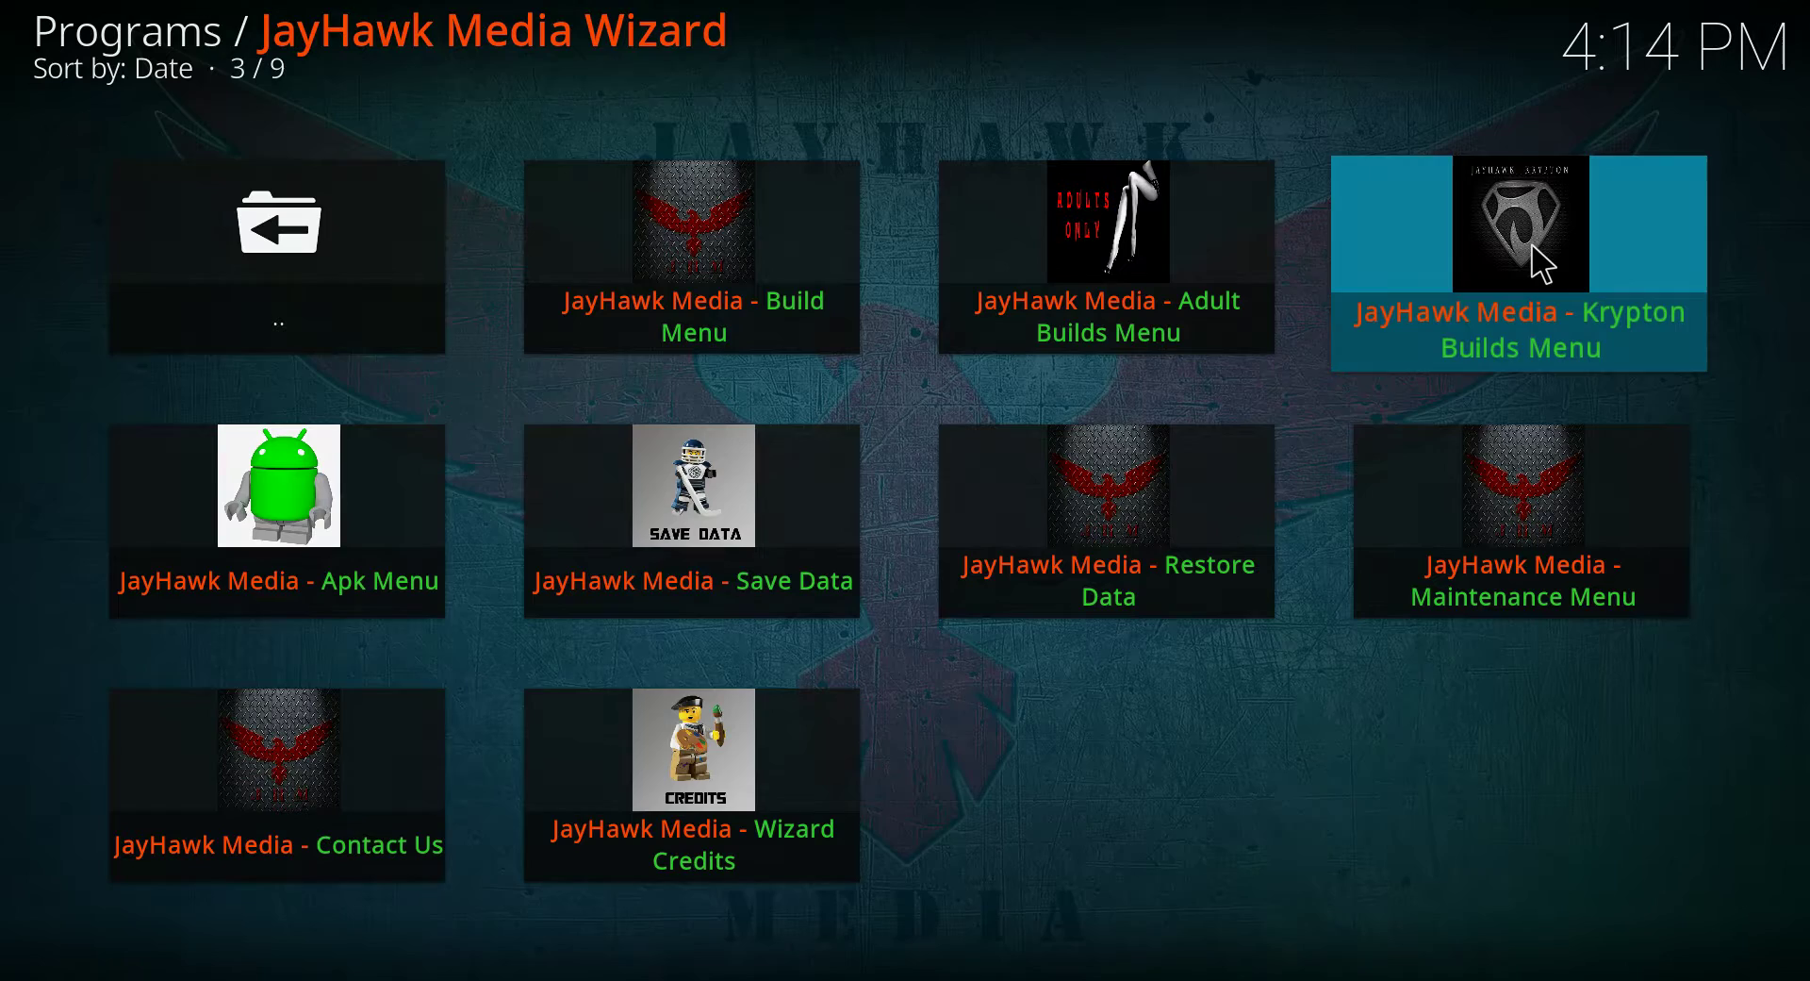
click(1531, 241)
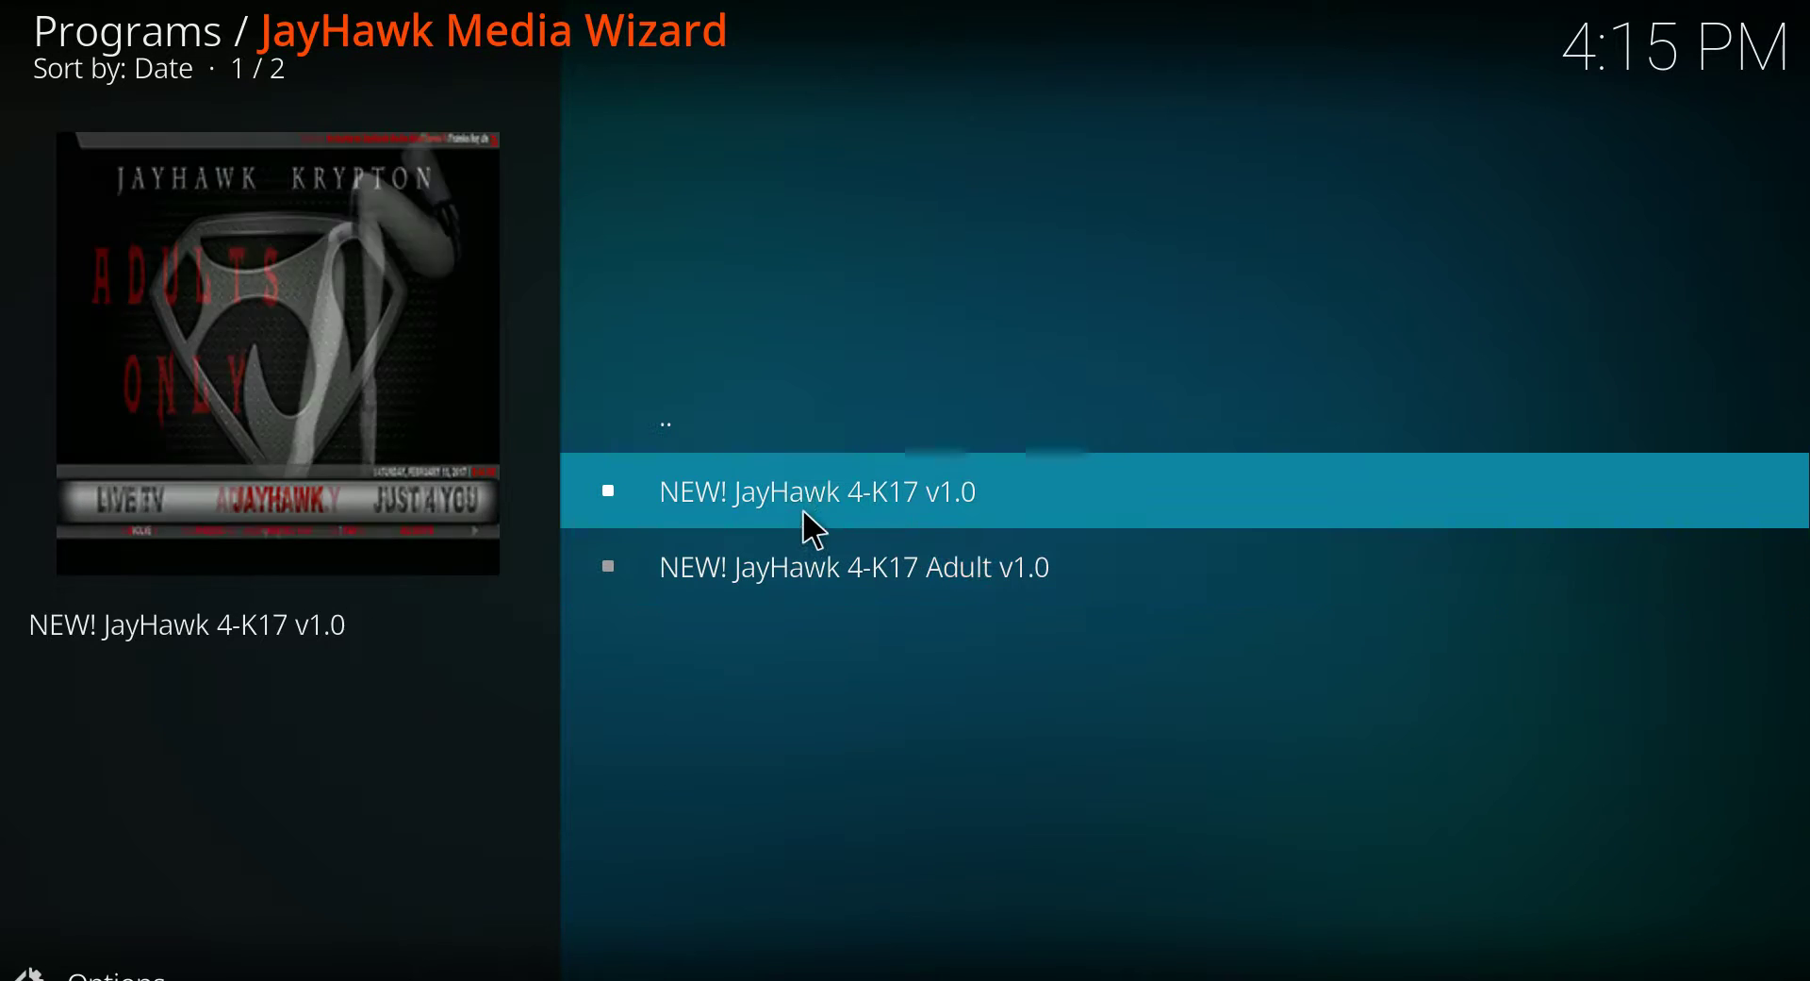
click(811, 501)
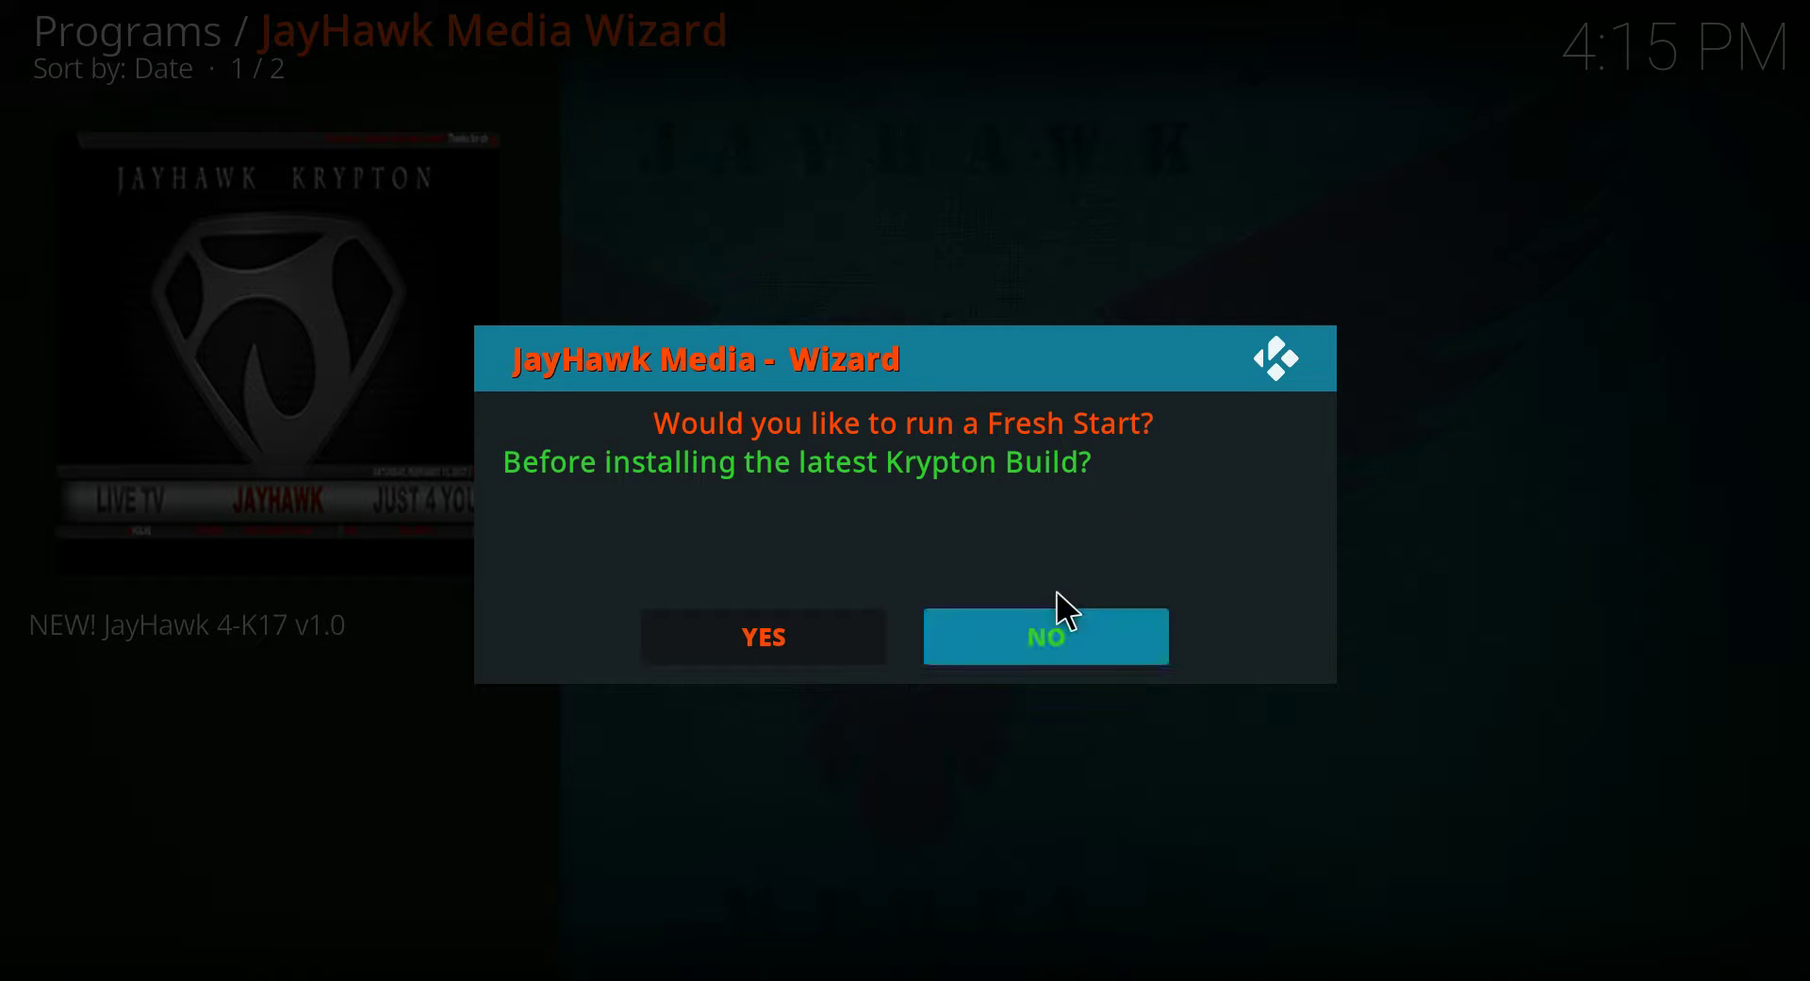
click(1052, 635)
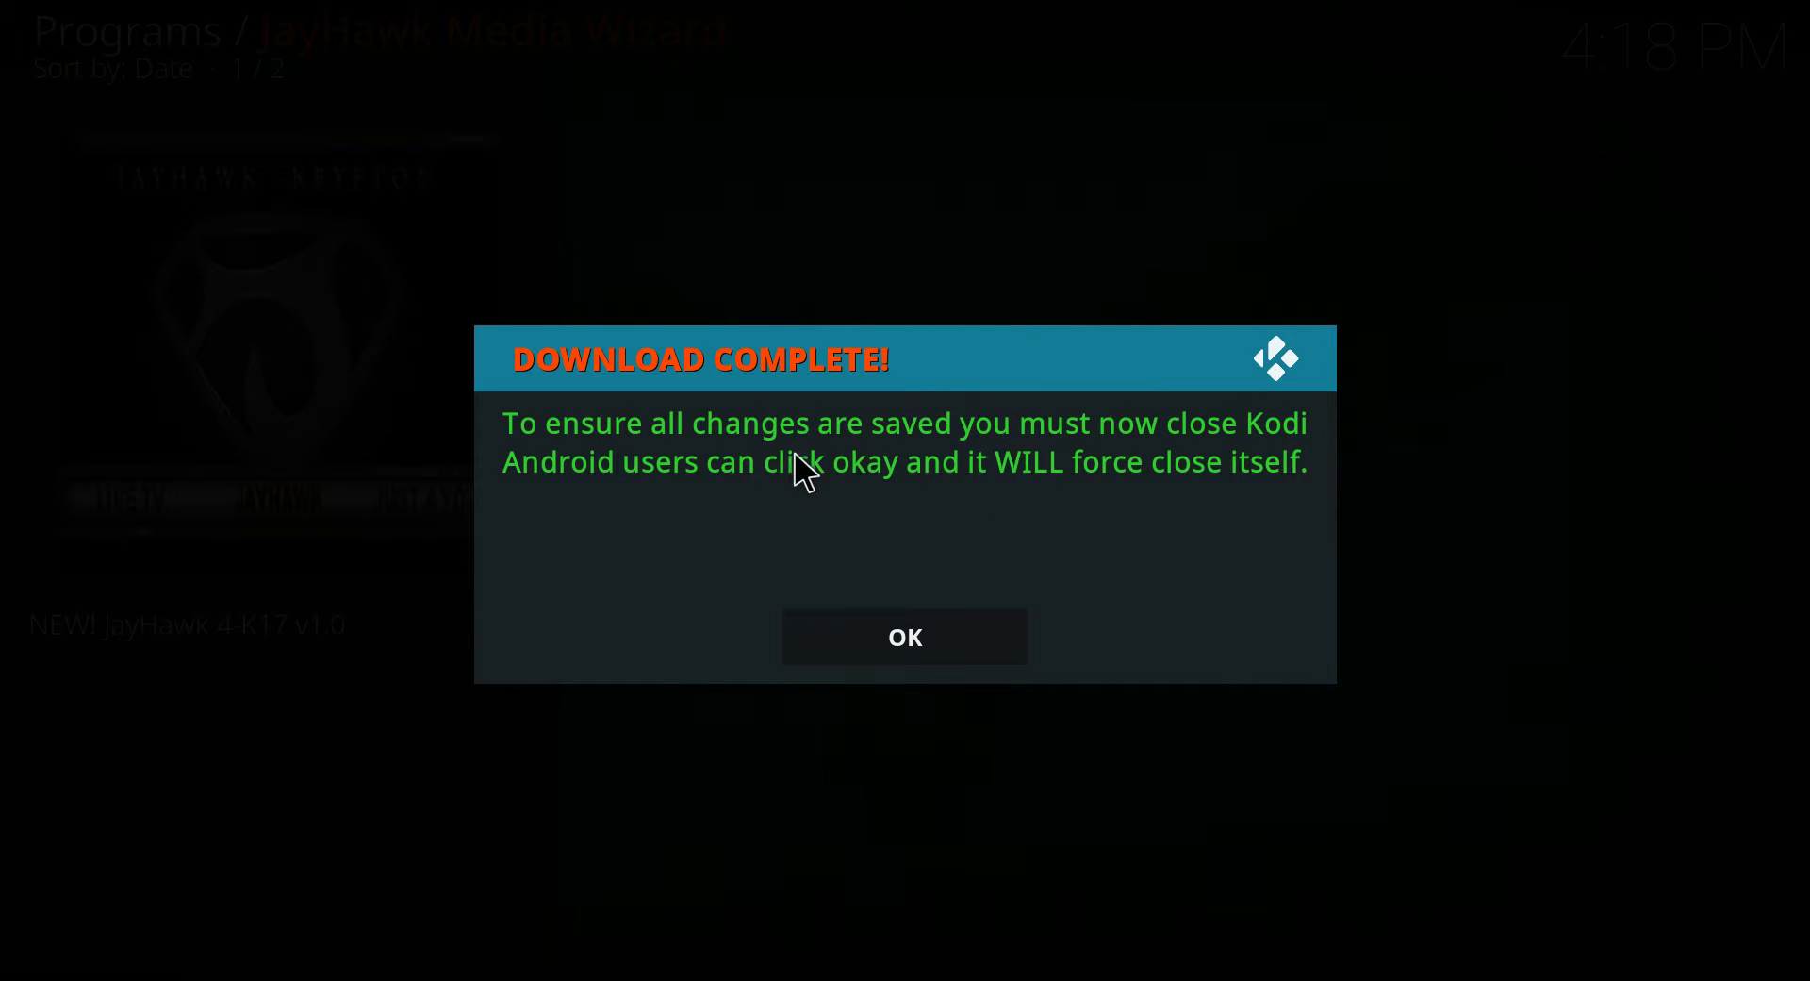
click(914, 644)
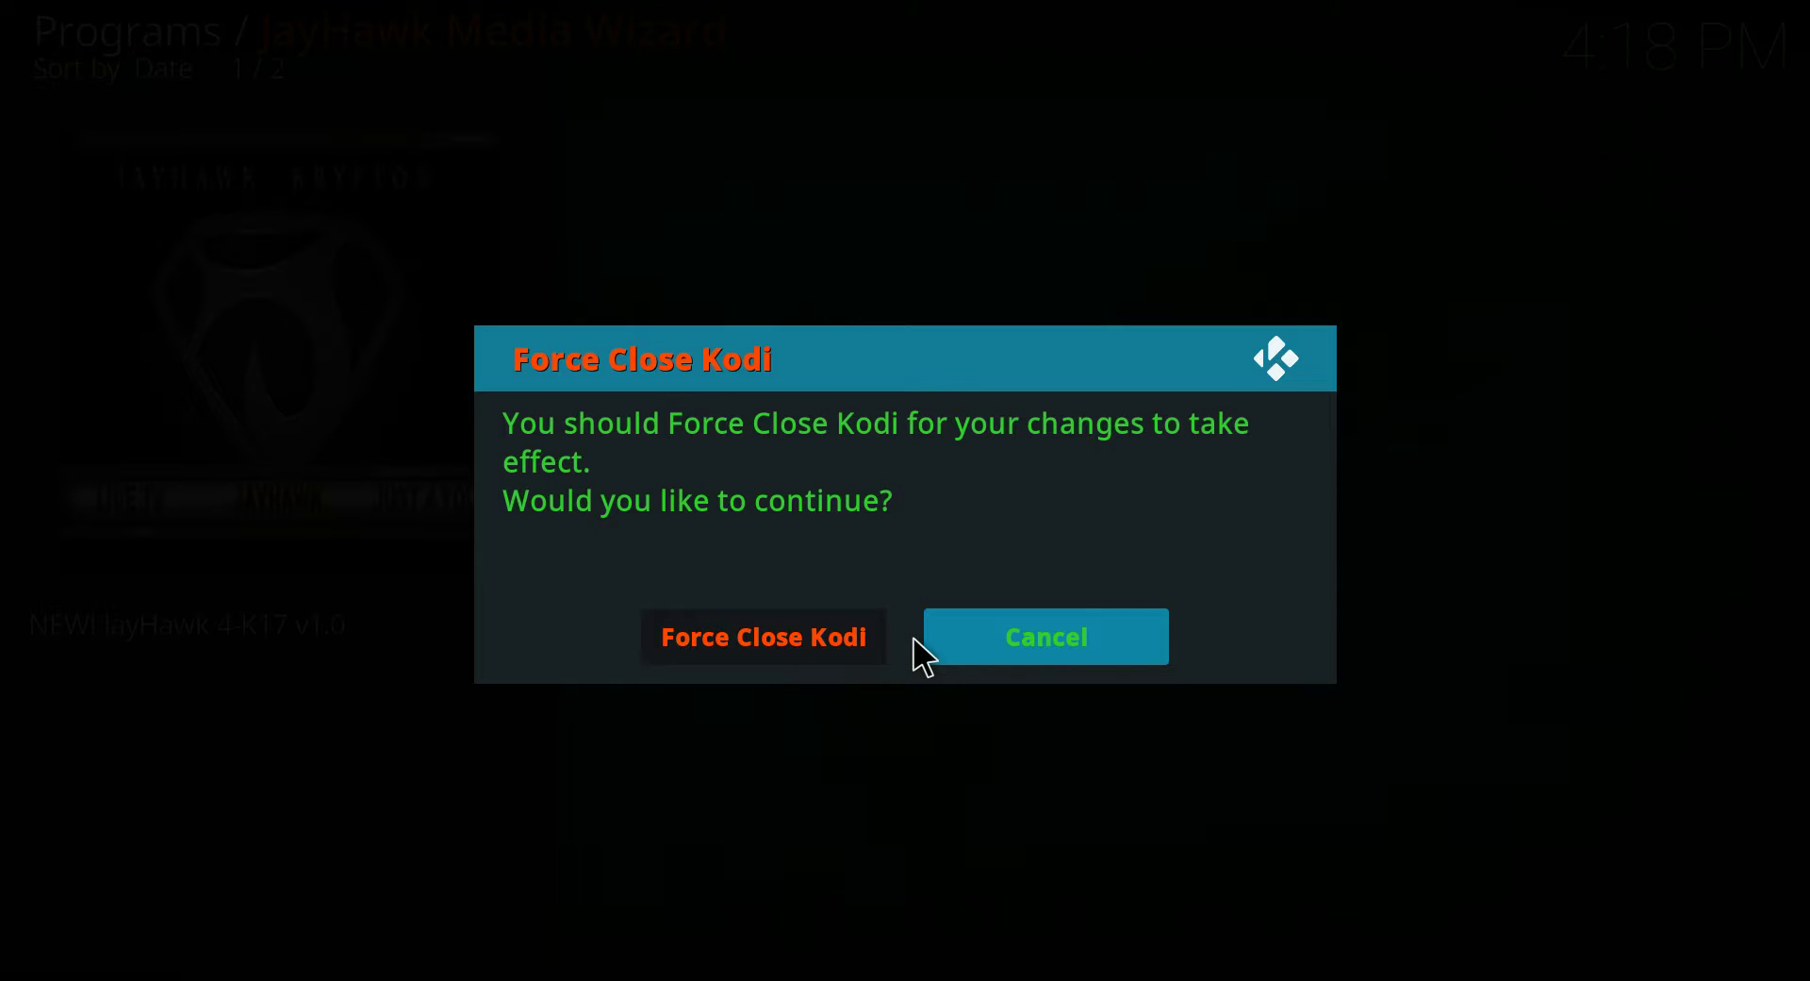
click(743, 638)
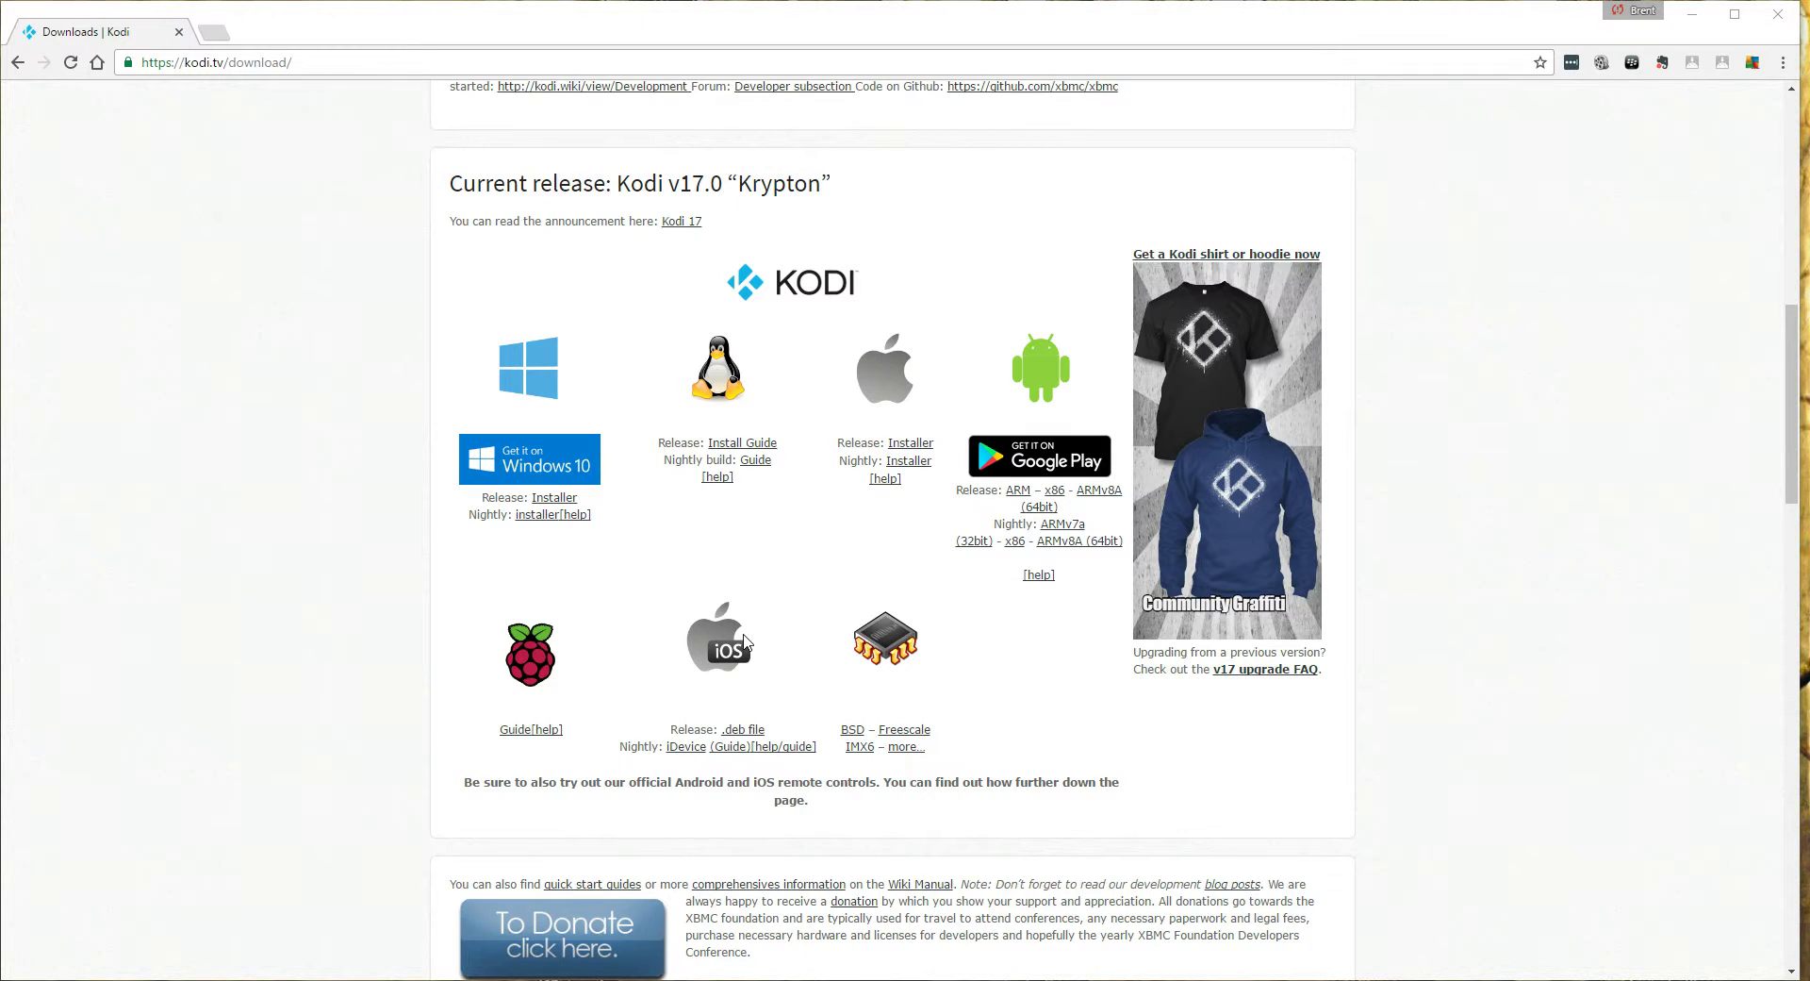